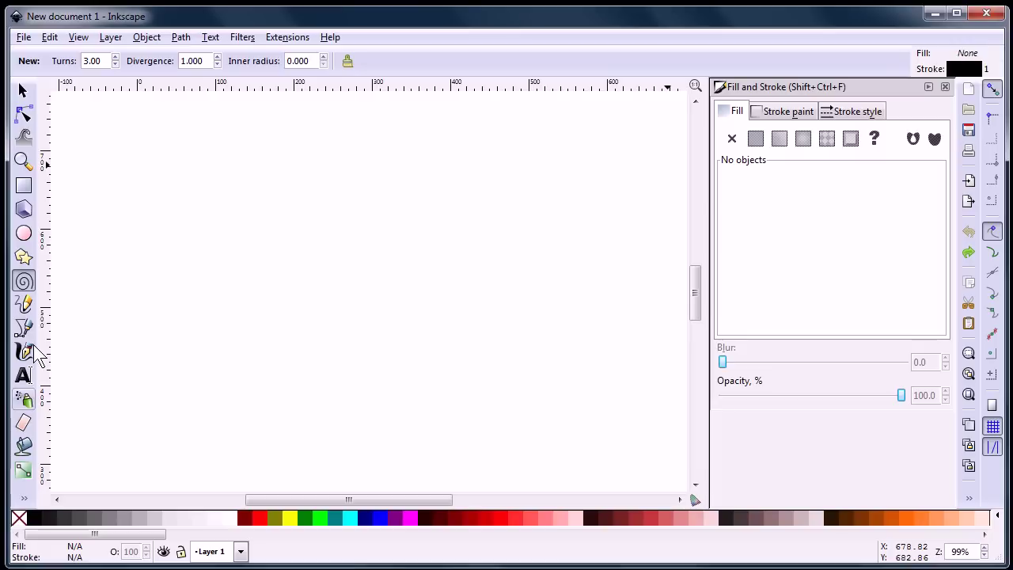
Draw a sharp-cornered red square and an ellipse segment below-right of it.
{"action": "left_click", "coordinate": [24, 185]}
{"action": "left_click_drag", "start_coordinate": [123, 162], "coordinate": [279, 315]}
{"action": "left_click_drag", "start_coordinate": [280, 192], "coordinate": [278, 163]}
{"action": "left_click", "coordinate": [261, 519]}
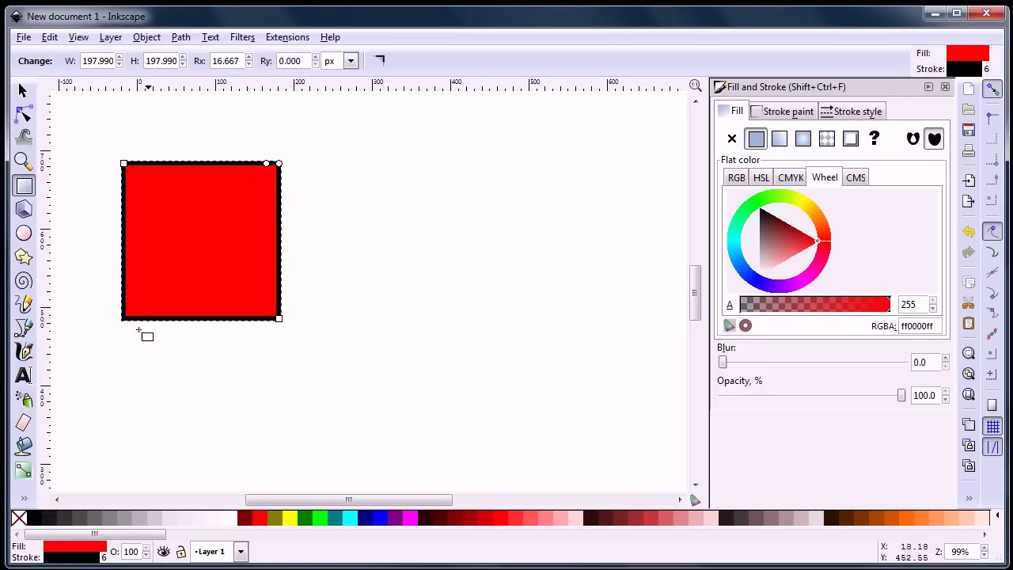
{"action": "left_click", "coordinate": [23, 233]}
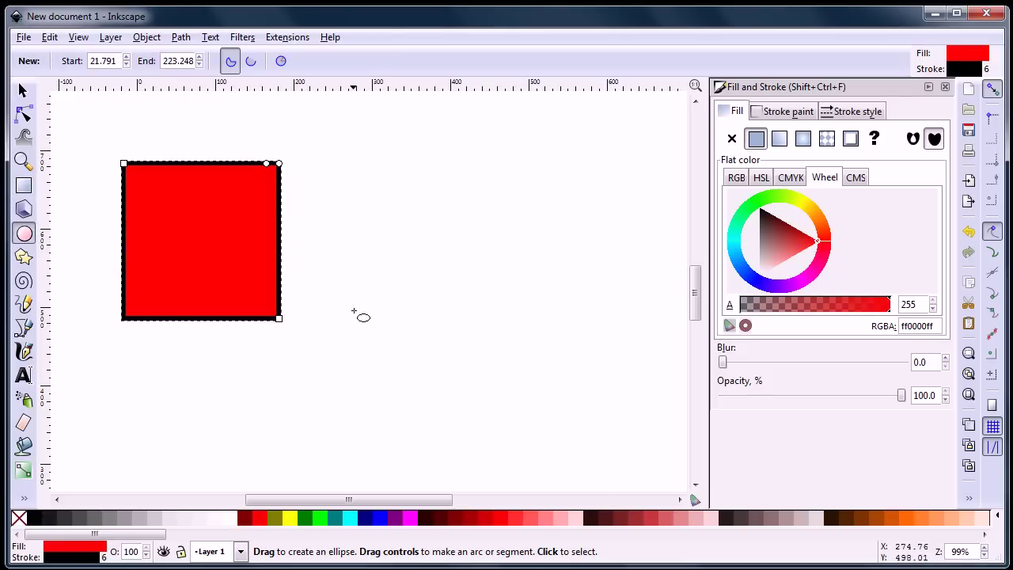
{"action": "mouse_move", "coordinate": [354, 311]}
{"action": "left_mouse_down"}
{"action": "mouse_move", "coordinate": [467, 425]}
{"action": "mouse_move", "coordinate": [461, 342]}
{"action": "mouse_move", "coordinate": [421, 372]}
{"action": "mouse_move", "coordinate": [369, 351]}
{"action": "mouse_move", "coordinate": [418, 404]}
{"action": "mouse_move", "coordinate": [497, 390]}
{"action": "mouse_move", "coordinate": [306, 369]}
{"action": "left_mouse_up"}
Rotate the square 45° into a diamond and give it a linear gradient fill.
{"action": "left_click", "coordinate": [23, 91]}
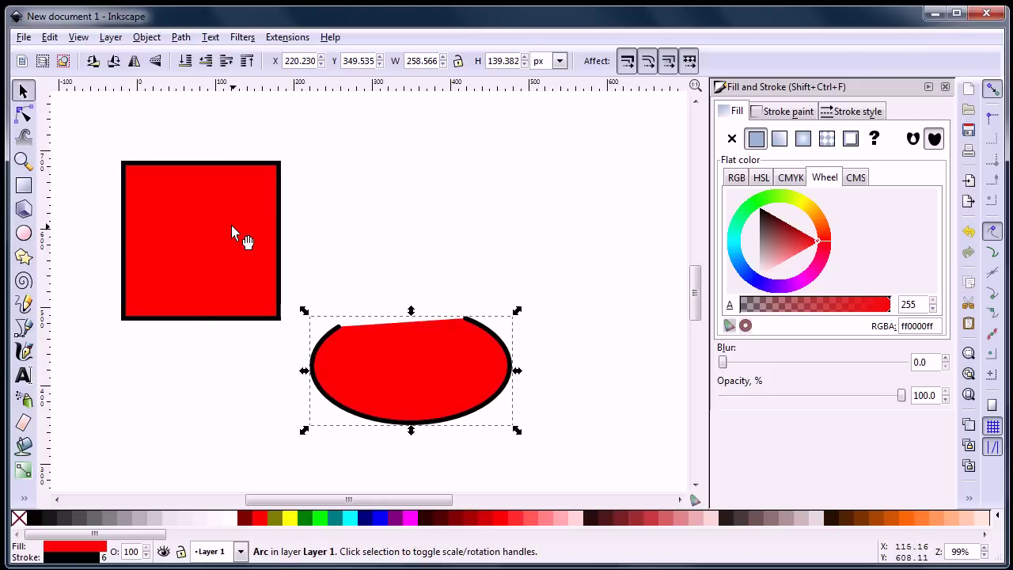
{"action": "left_click", "coordinate": [231, 230]}
{"action": "left_click", "coordinate": [211, 166]}
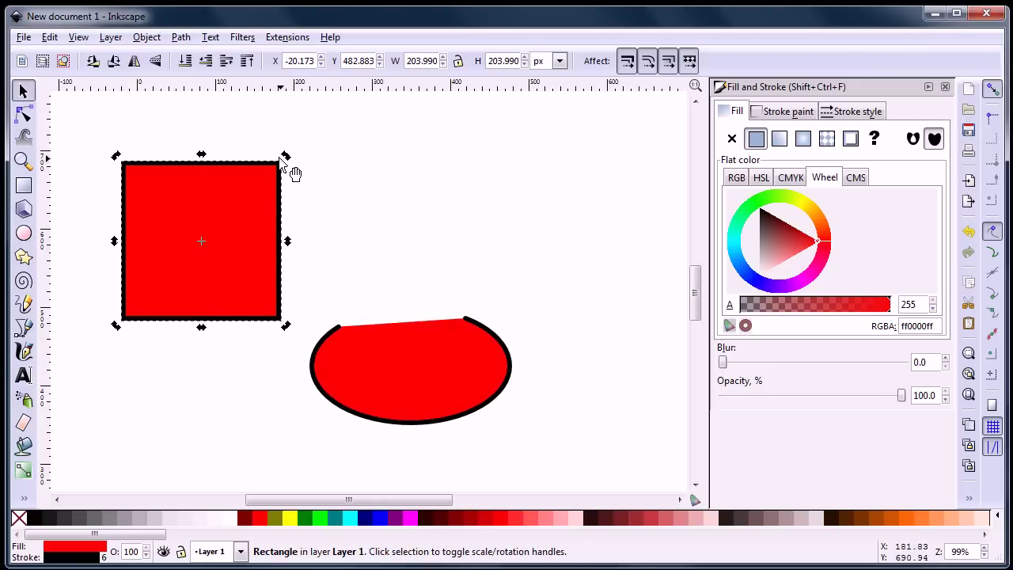
{"action": "left_click_drag", "start_coordinate": [289, 168], "coordinate": [204, 270]}
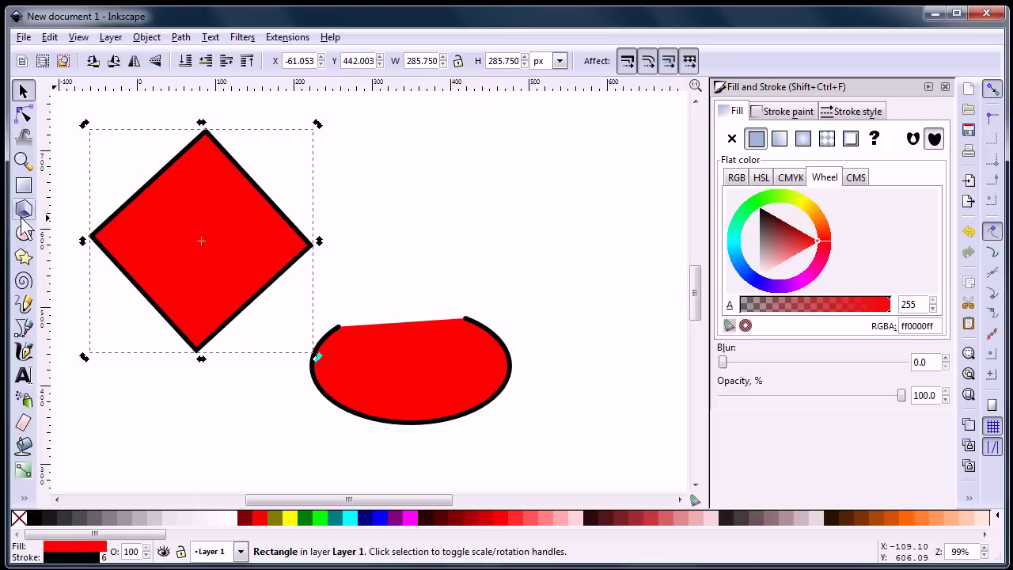
{"action": "left_click", "coordinate": [26, 187]}
{"action": "left_click", "coordinate": [806, 141]}
{"action": "left_click", "coordinate": [780, 139]}
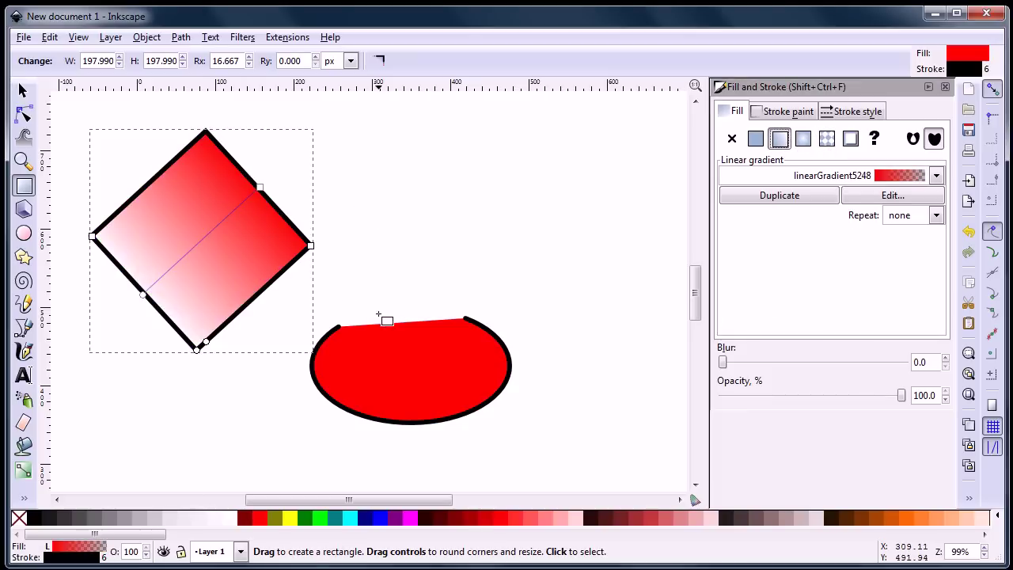
Draw a large red pentagon and a pointed five-point star over it.
{"action": "left_click", "coordinate": [24, 257]}
{"action": "mouse_move", "coordinate": [576, 228]}
{"action": "left_mouse_down"}
{"action": "mouse_move", "coordinate": [554, 300]}
{"action": "mouse_move", "coordinate": [483, 321]}
{"action": "left_mouse_up"}
{"action": "left_click_drag", "start_coordinate": [485, 252], "coordinate": [357, 221]}
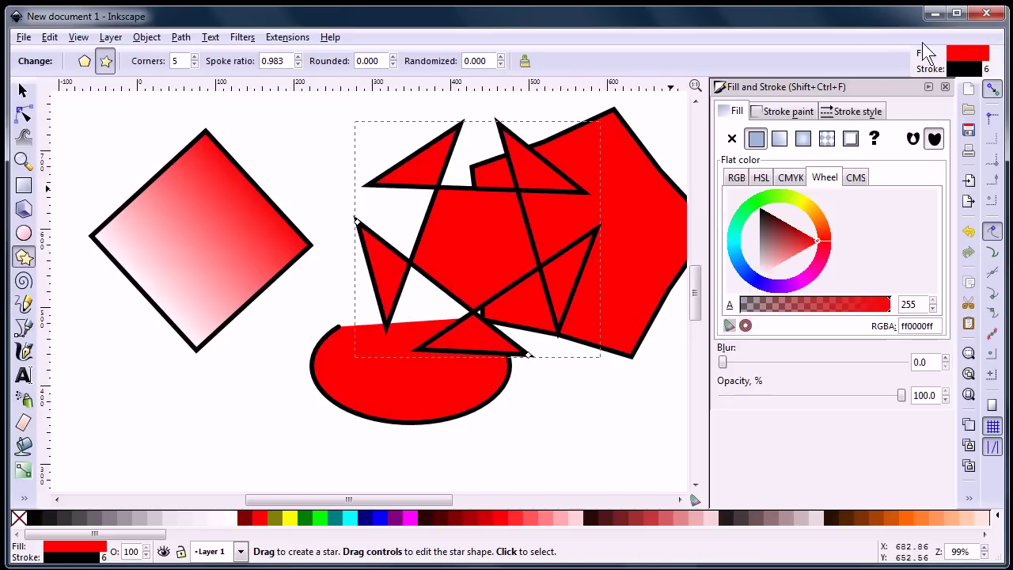
Bring up guitar.svg and ungroup the guitar into its separate parts.
{"action": "left_click", "coordinate": [154, 558]}
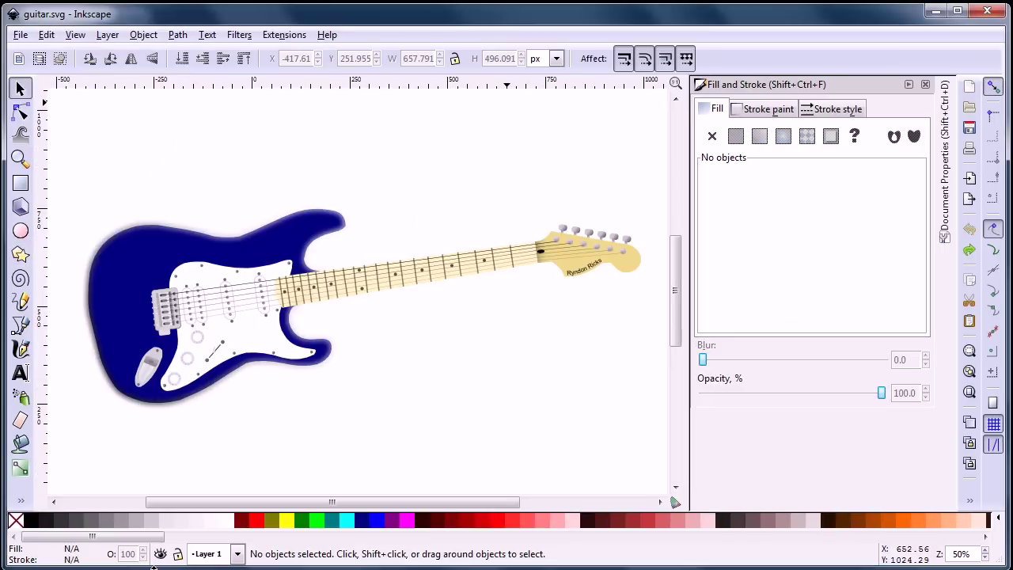
{"action": "left_click", "coordinate": [104, 277]}
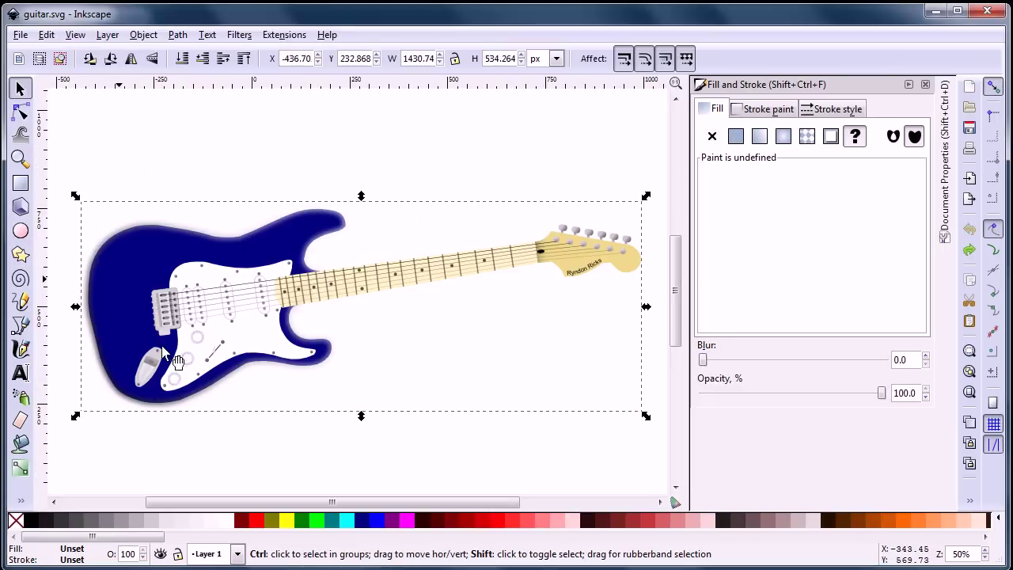
{"action": "key", "text": "ctrl+shift+g"}
Recolour the guitar body from navy blue to dark red (80001eff).
{"action": "left_click", "coordinate": [132, 308]}
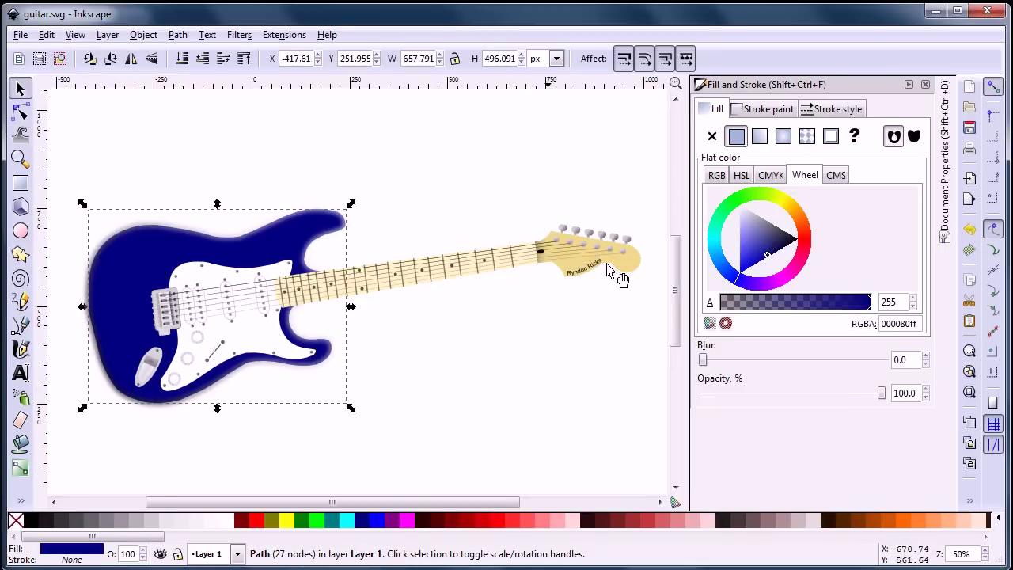
{"action": "left_click_drag", "start_coordinate": [766, 199], "coordinate": [726, 239]}
{"action": "left_click", "coordinate": [802, 231]}
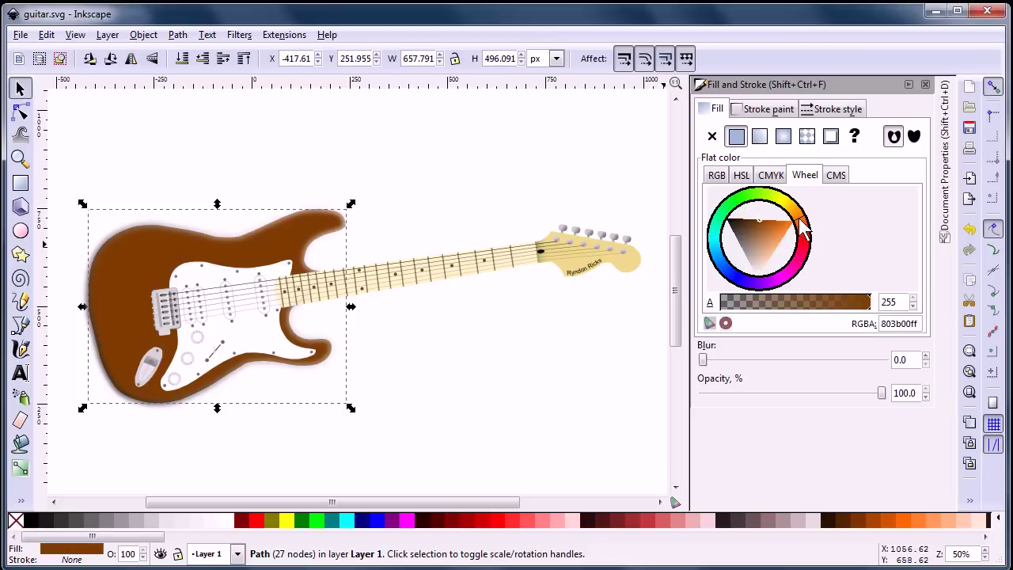
{"action": "left_click", "coordinate": [806, 261]}
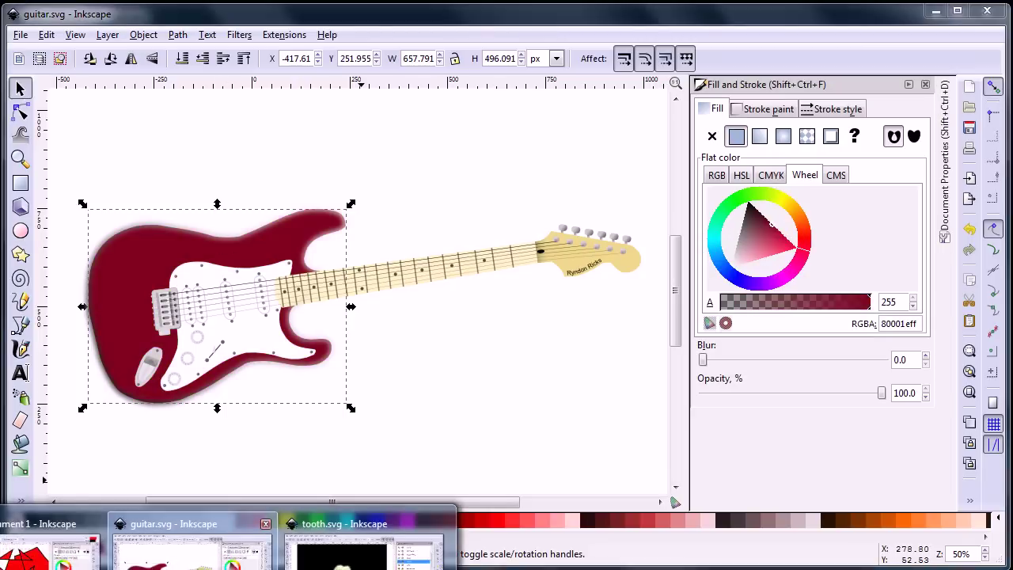
In tooth.svg, toggle each layer's visibility off and on, then make Background current.
{"action": "left_click", "coordinate": [169, 543]}
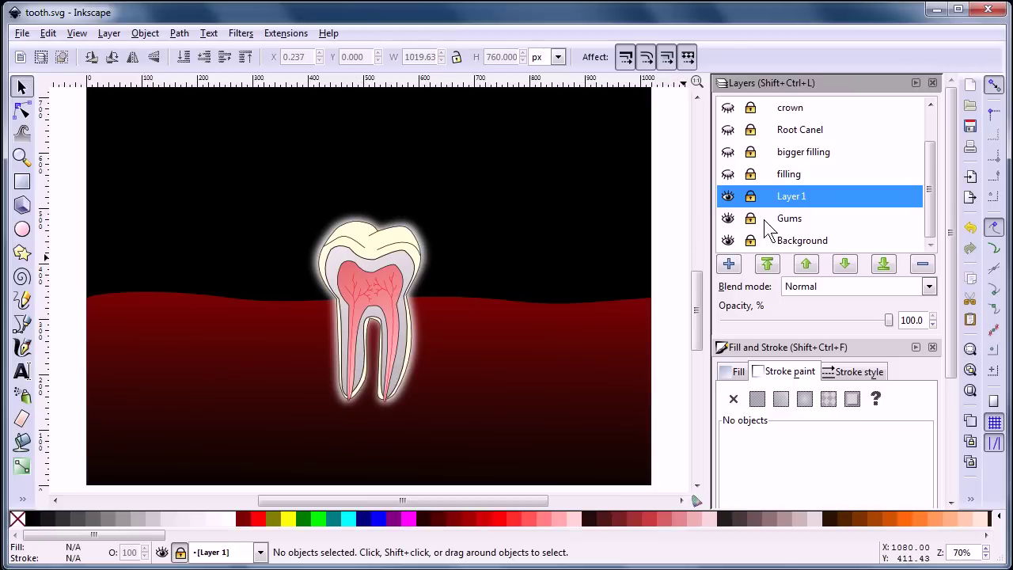
{"action": "left_click", "coordinate": [786, 174]}
{"action": "left_click", "coordinate": [727, 174]}
{"action": "left_click", "coordinate": [728, 175]}
{"action": "left_click", "coordinate": [727, 196]}
{"action": "left_click", "coordinate": [727, 197]}
{"action": "left_click", "coordinate": [727, 219]}
{"action": "left_click", "coordinate": [727, 218]}
{"action": "left_click", "coordinate": [727, 240]}
{"action": "left_click", "coordinate": [728, 240]}
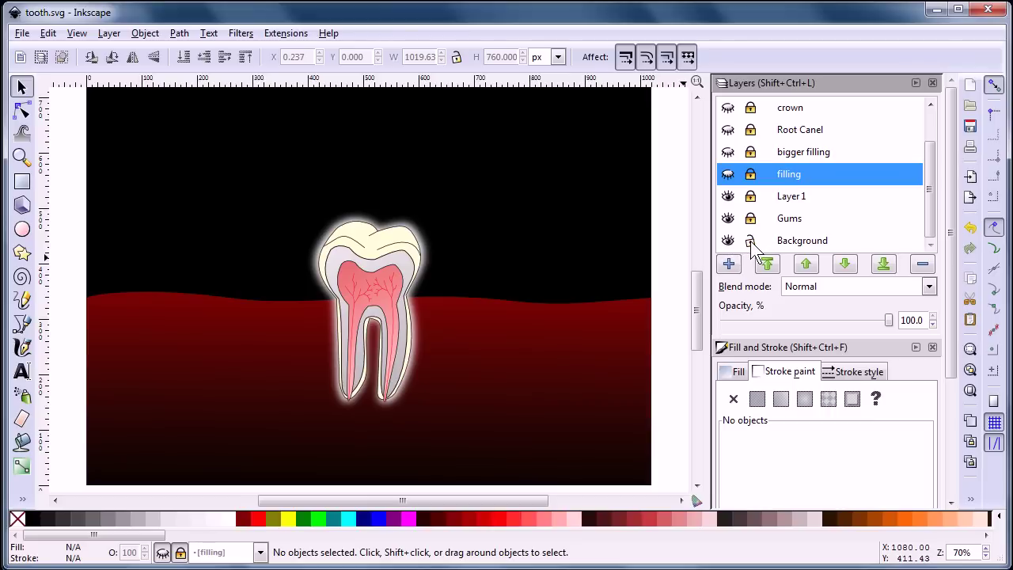
{"action": "left_click", "coordinate": [442, 250]}
{"action": "left_click", "coordinate": [751, 239]}
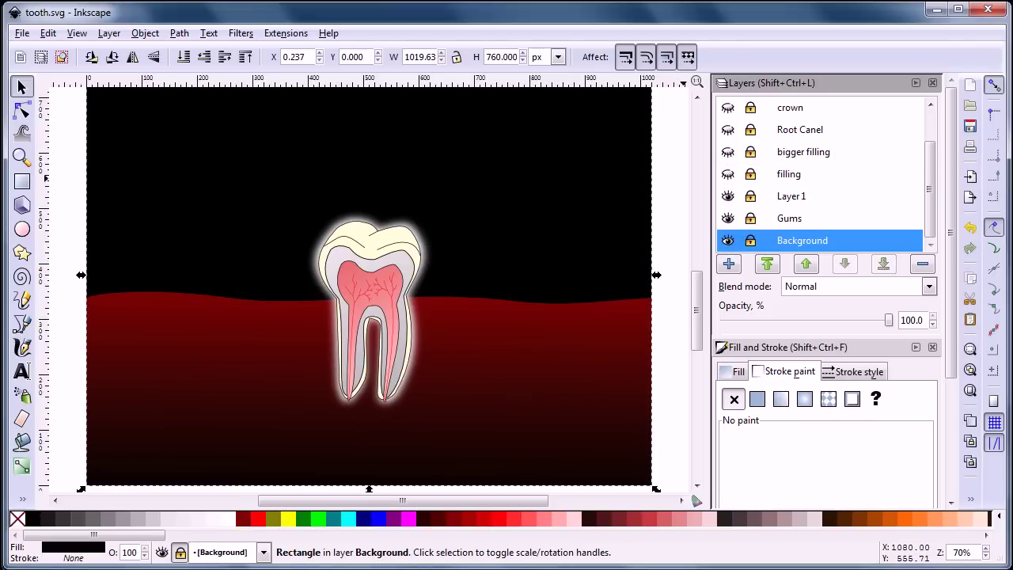
Minimize the tooth, guitar and new document windows to reveal the desktop.
{"action": "left_click", "coordinate": [939, 8]}
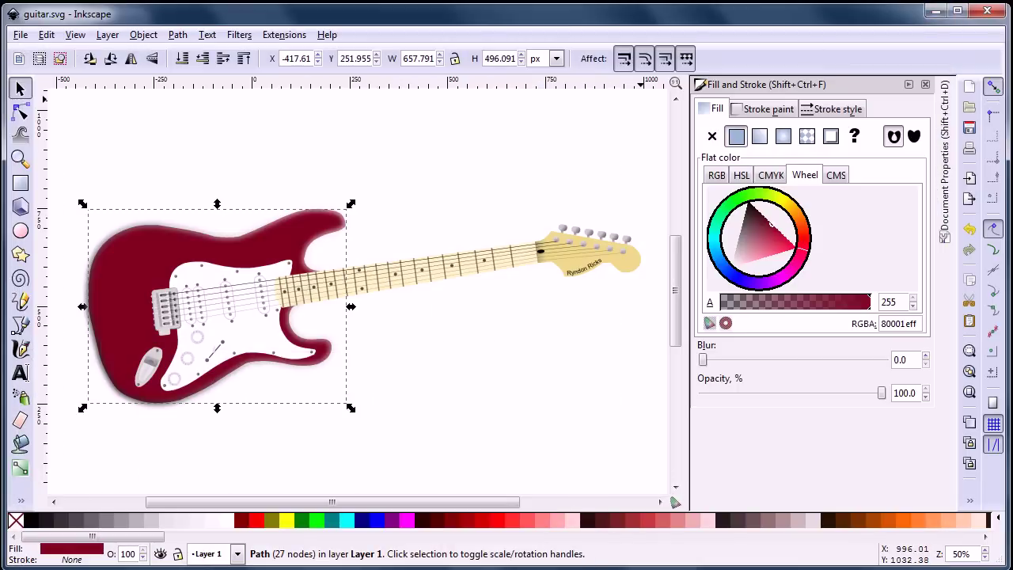
{"action": "left_click", "coordinate": [935, 10]}
{"action": "left_click", "coordinate": [935, 15]}
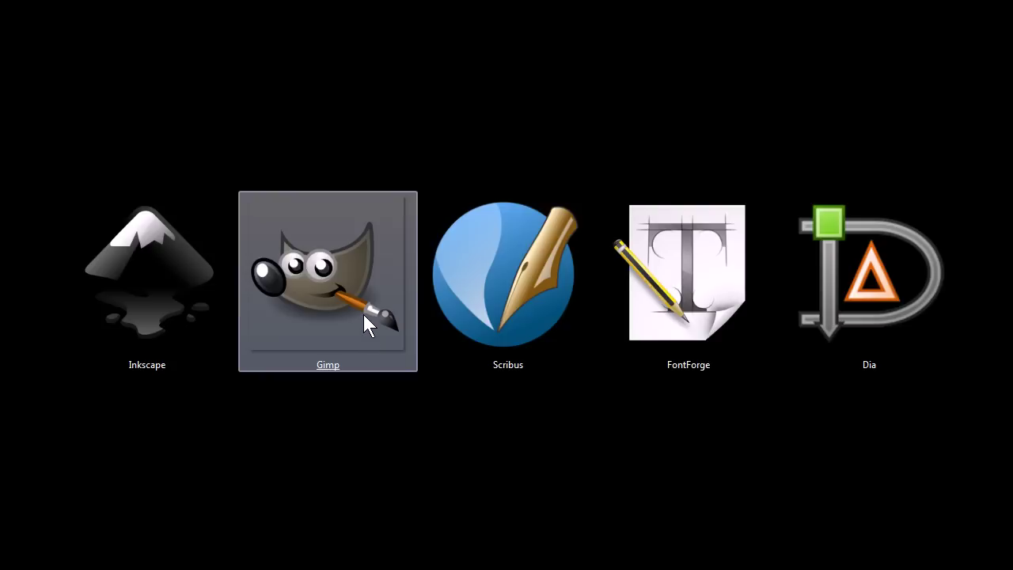
Bring up the jeep photo in GIMP, try a red airbrush stroke and undo it.
{"action": "mouse_move", "coordinate": [242, 567]}
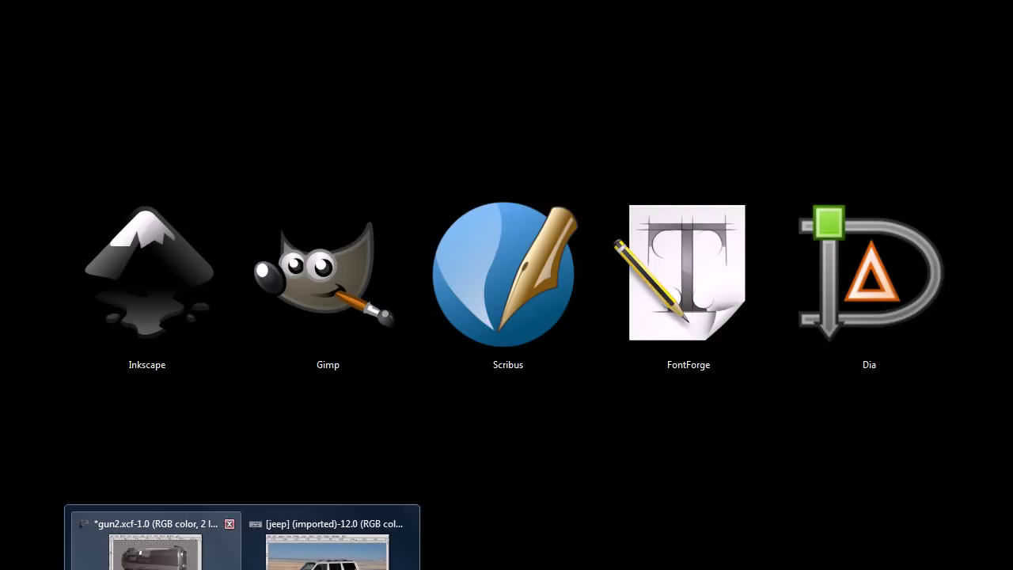
{"action": "left_click", "coordinate": [325, 546]}
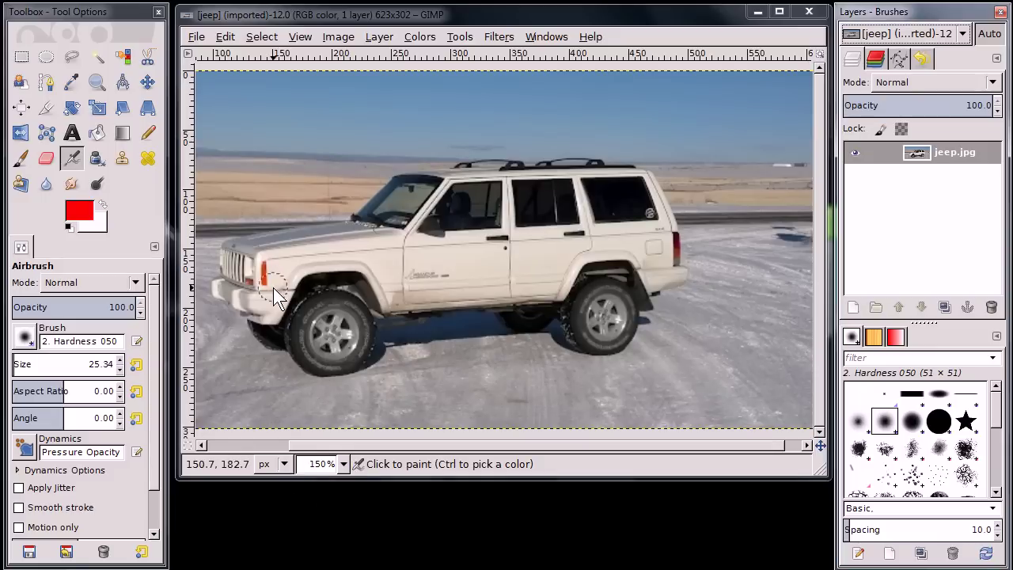
{"action": "mouse_move", "coordinate": [346, 238]}
{"action": "left_mouse_down"}
{"action": "mouse_move", "coordinate": [376, 262]}
{"action": "mouse_move", "coordinate": [524, 264]}
{"action": "mouse_move", "coordinate": [414, 179]}
{"action": "left_mouse_up"}
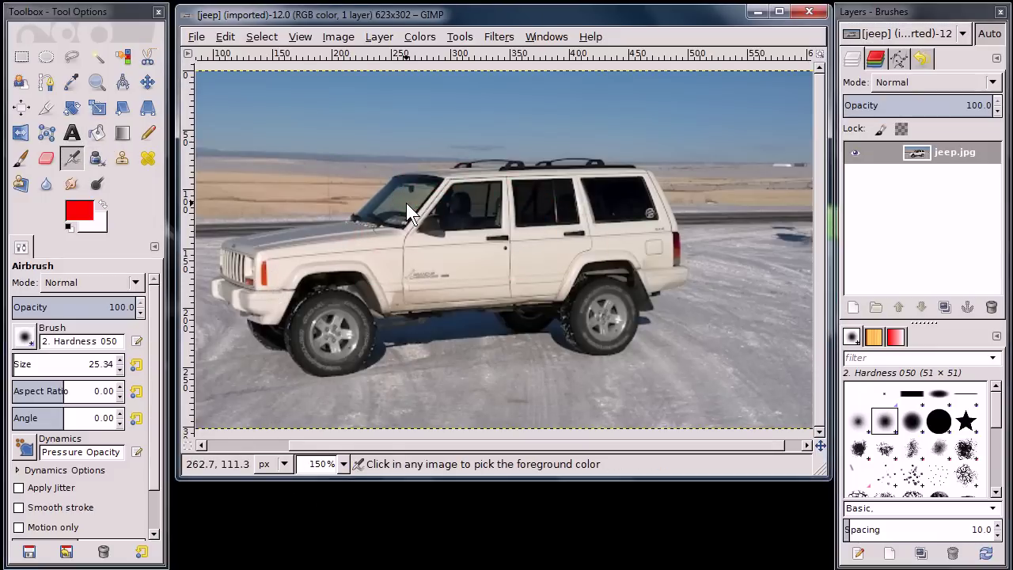
{"action": "key", "text": "ctrl+z"}
Set a clone source on the jeep roof, test-clone a window patch into the sky, then undo it.
{"action": "left_click", "coordinate": [122, 158]}
{"action": "left_click", "coordinate": [385, 196], "text": "ctrl"}
{"action": "mouse_move", "coordinate": [305, 146]}
{"action": "left_mouse_down"}
{"action": "mouse_move", "coordinate": [345, 156]}
{"action": "mouse_move", "coordinate": [278, 124]}
{"action": "mouse_move", "coordinate": [395, 133]}
{"action": "mouse_move", "coordinate": [376, 109]}
{"action": "mouse_move", "coordinate": [296, 155]}
{"action": "mouse_move", "coordinate": [342, 155]}
{"action": "mouse_move", "coordinate": [385, 141]}
{"action": "mouse_move", "coordinate": [325, 177]}
{"action": "mouse_move", "coordinate": [267, 186]}
{"action": "mouse_move", "coordinate": [325, 173]}
{"action": "left_mouse_up"}
{"action": "key", "text": "ctrl+z"}
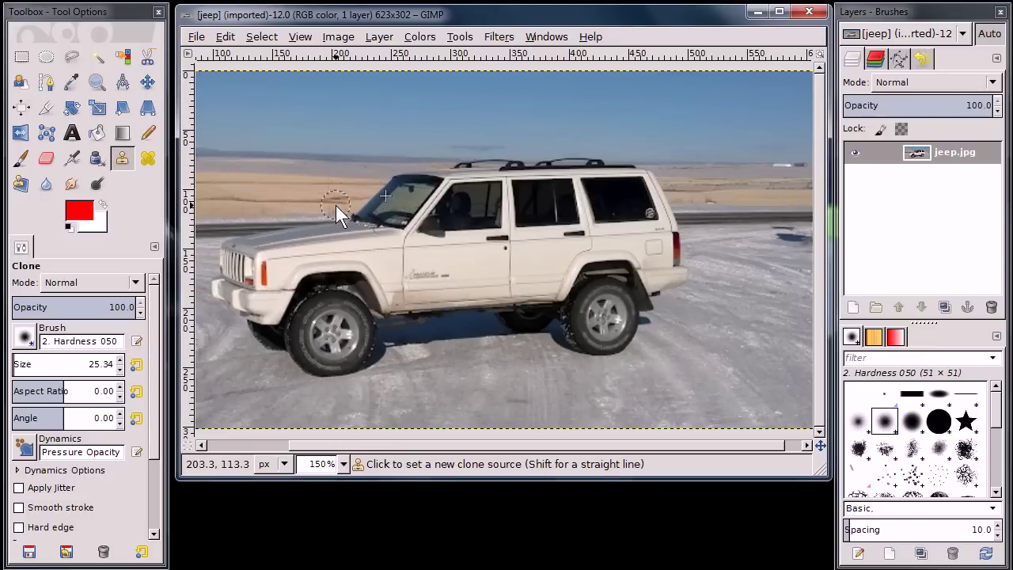
Browse the image, colour and filter commands, closing them without applying anything.
{"action": "left_click", "coordinate": [338, 36]}
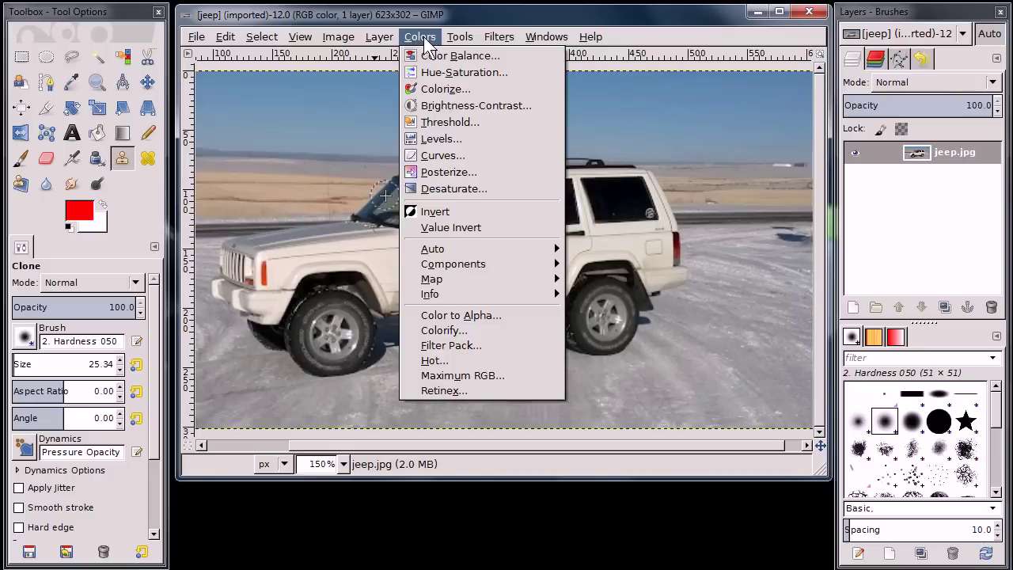
{"action": "mouse_move", "coordinate": [489, 39]}
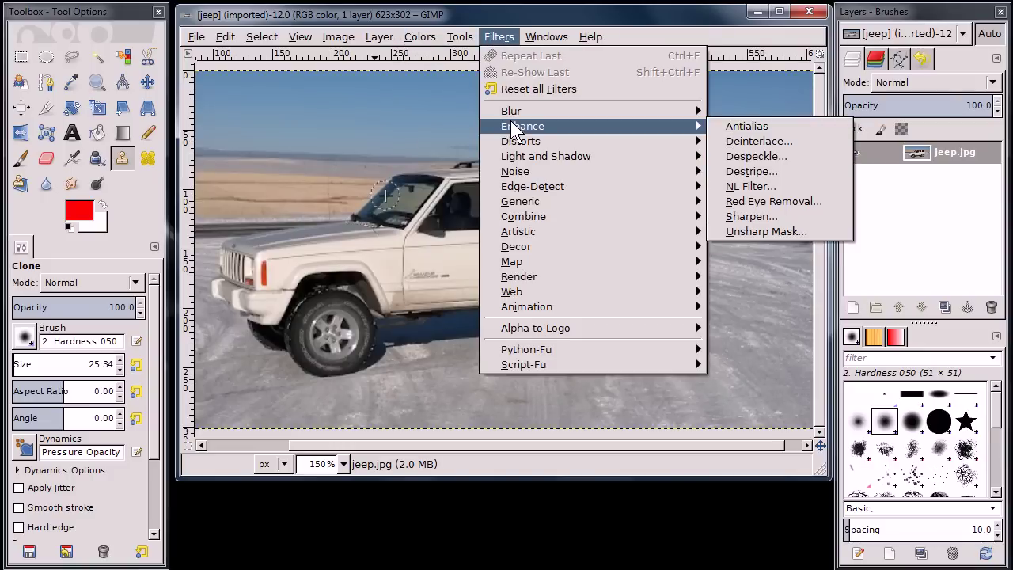
{"action": "mouse_move", "coordinate": [516, 217]}
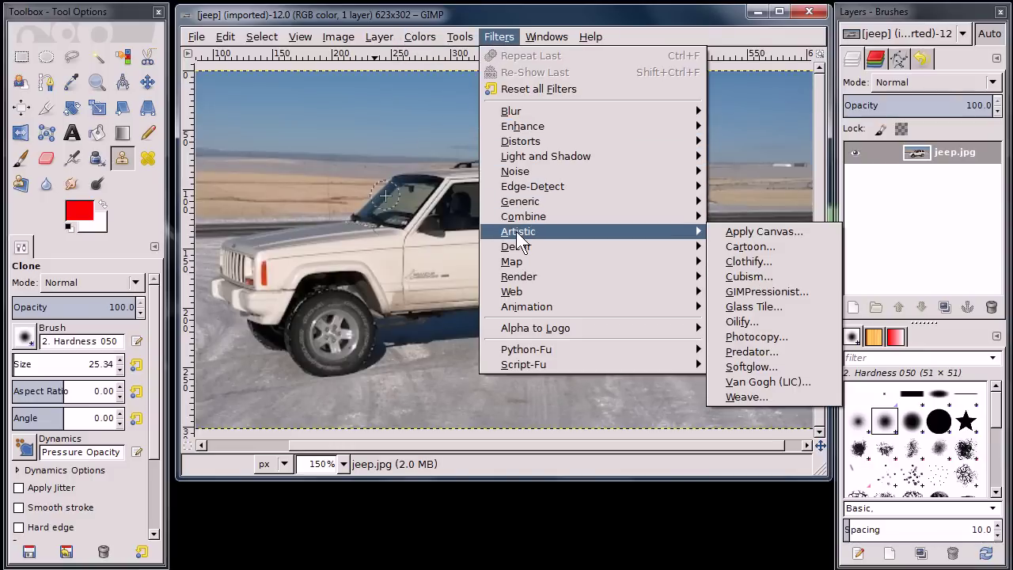
{"action": "left_click", "coordinate": [502, 37]}
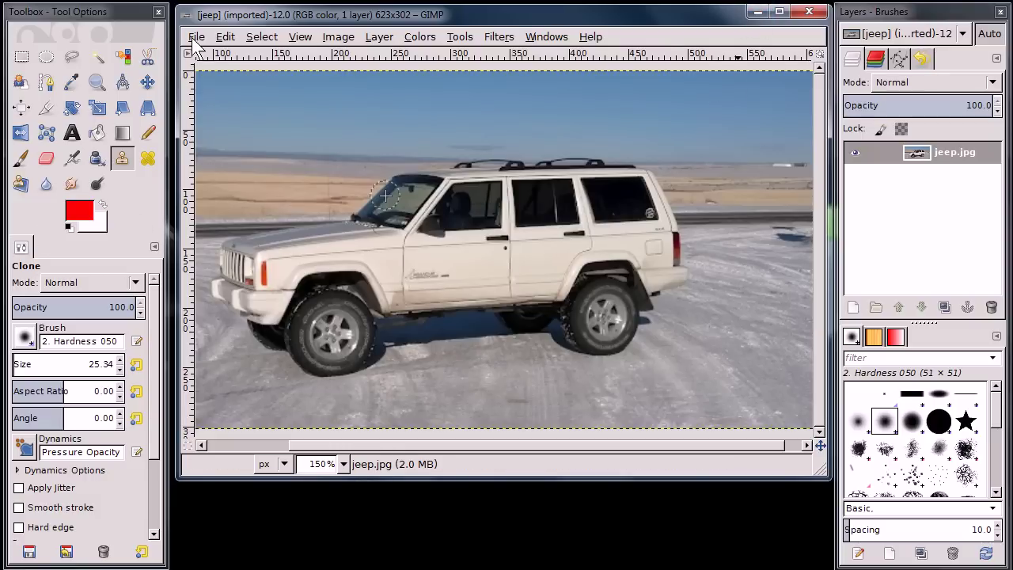
Raise the gun2 image and bucket-fill its transparent background with white.
{"action": "left_click", "coordinate": [210, 546]}
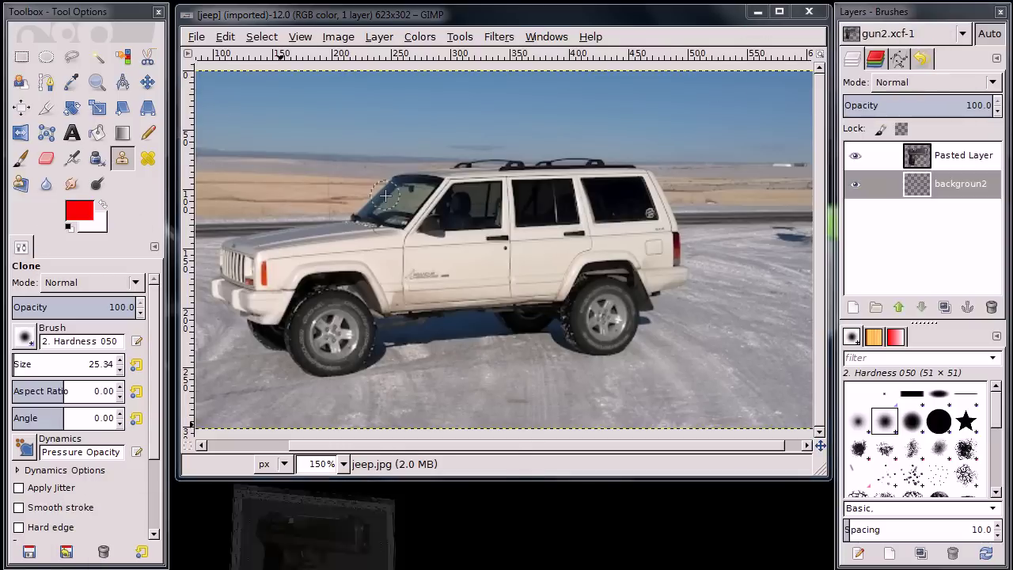
{"action": "left_click_drag", "start_coordinate": [400, 16], "coordinate": [381, 42]}
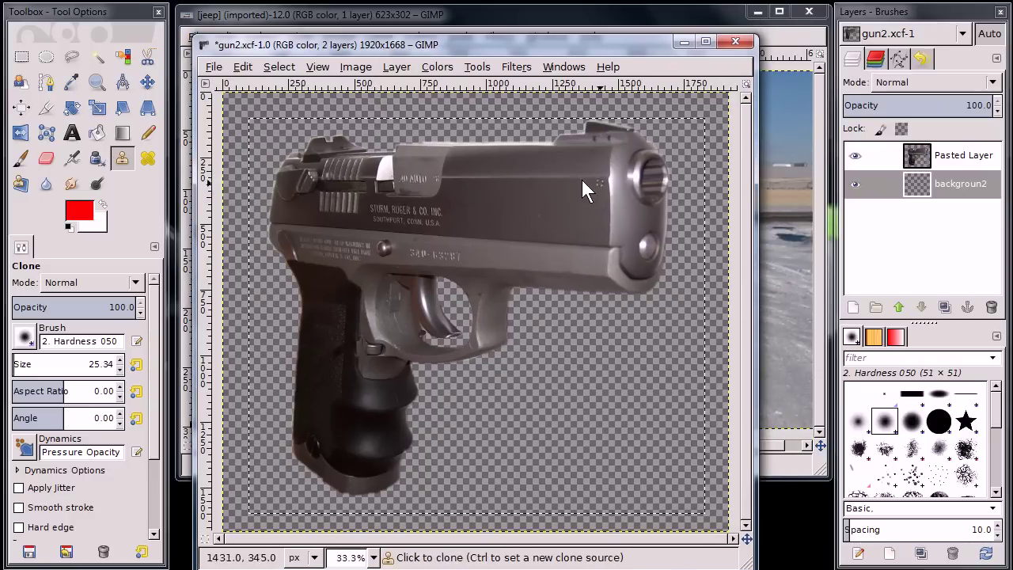
{"action": "left_click", "coordinate": [100, 203]}
{"action": "left_click", "coordinate": [88, 136]}
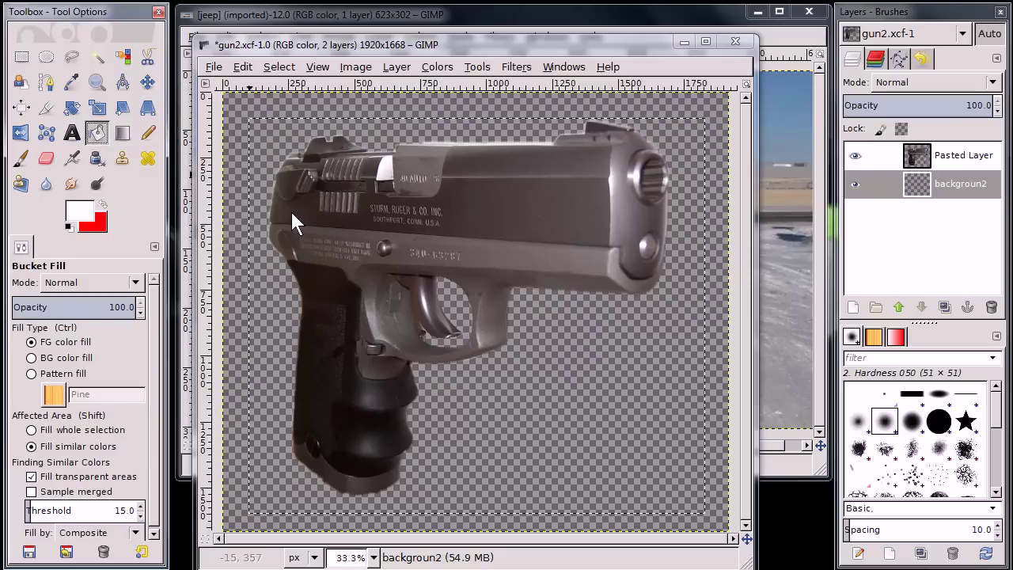
{"action": "left_click", "coordinate": [520, 398]}
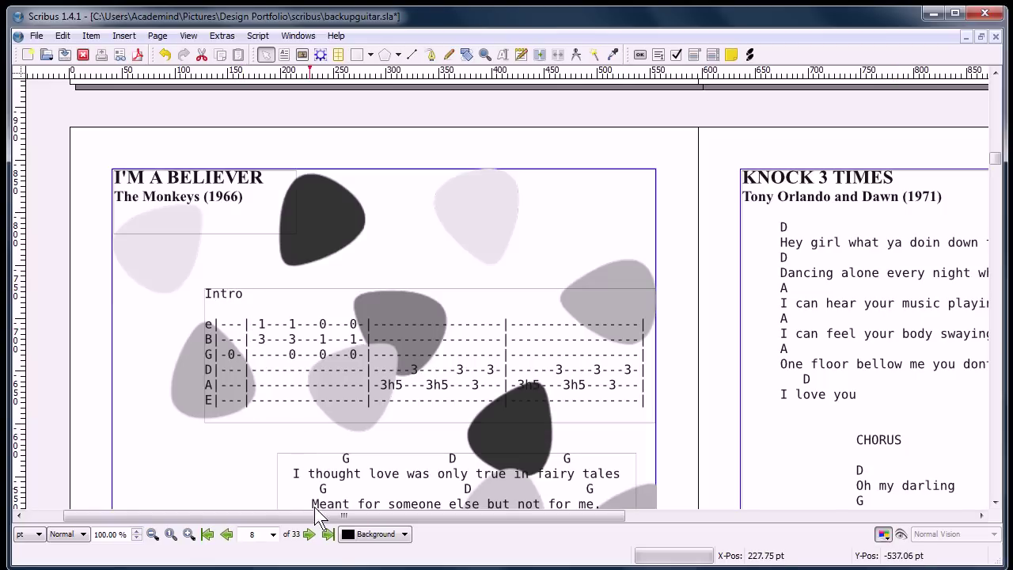
Scroll through the songbook pages and inspect the 'I thought love' lyrics frame's options.
{"action": "left_click_drag", "start_coordinate": [322, 516], "coordinate": [514, 505]}
{"action": "scroll", "coordinate": [546, 404], "scroll_direction": "down", "scroll_amount": 8}
{"action": "scroll", "coordinate": [547, 400], "scroll_direction": "down", "scroll_amount": 15}
{"action": "scroll", "coordinate": [514, 396], "scroll_direction": "up", "scroll_amount": 18}
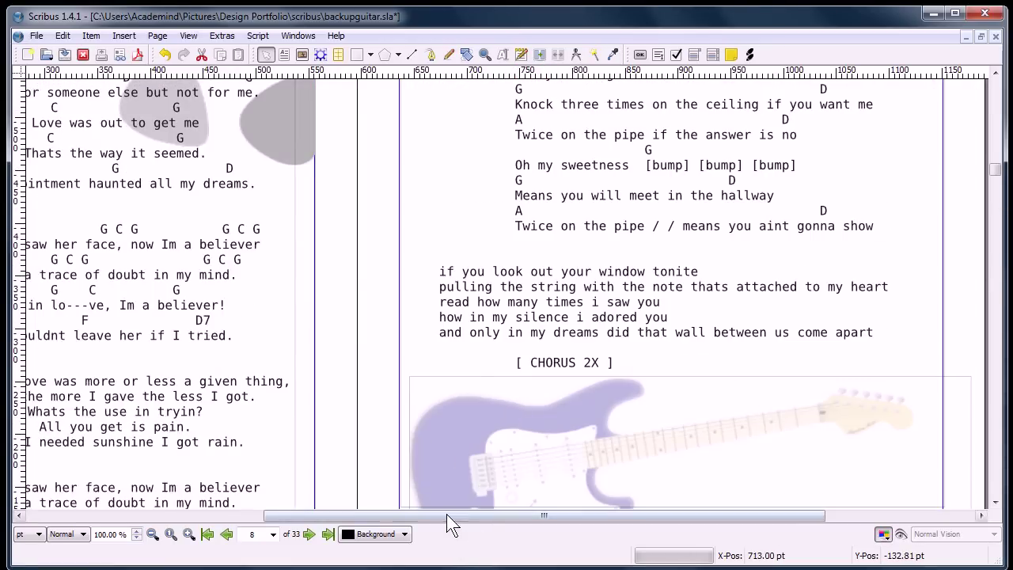
{"action": "left_click_drag", "start_coordinate": [446, 518], "coordinate": [226, 519]}
{"action": "scroll", "coordinate": [344, 429], "scroll_direction": "up", "scroll_amount": 3}
{"action": "left_click", "coordinate": [418, 273]}
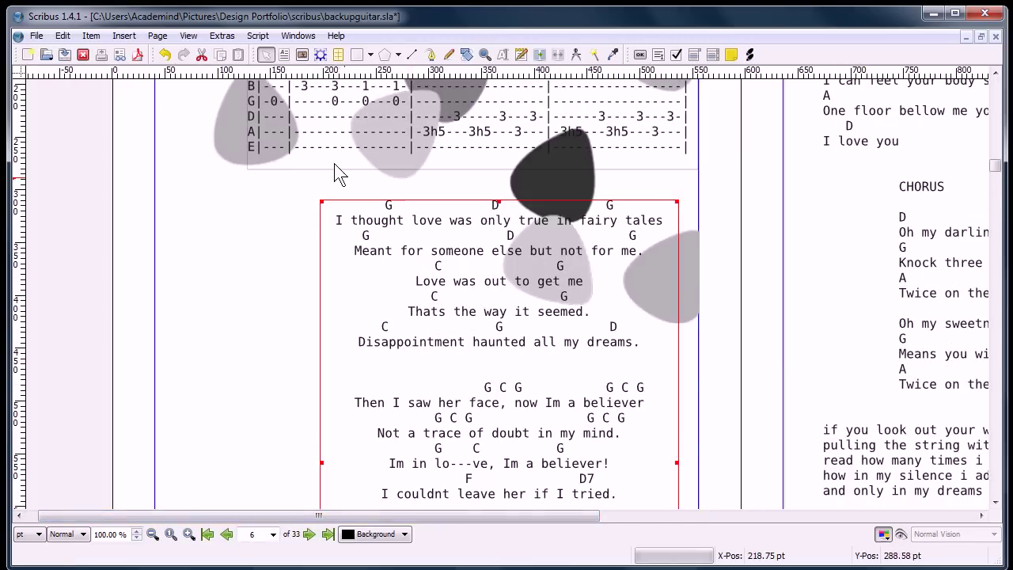
{"action": "right_click", "coordinate": [379, 274]}
{"action": "left_click", "coordinate": [317, 313]}
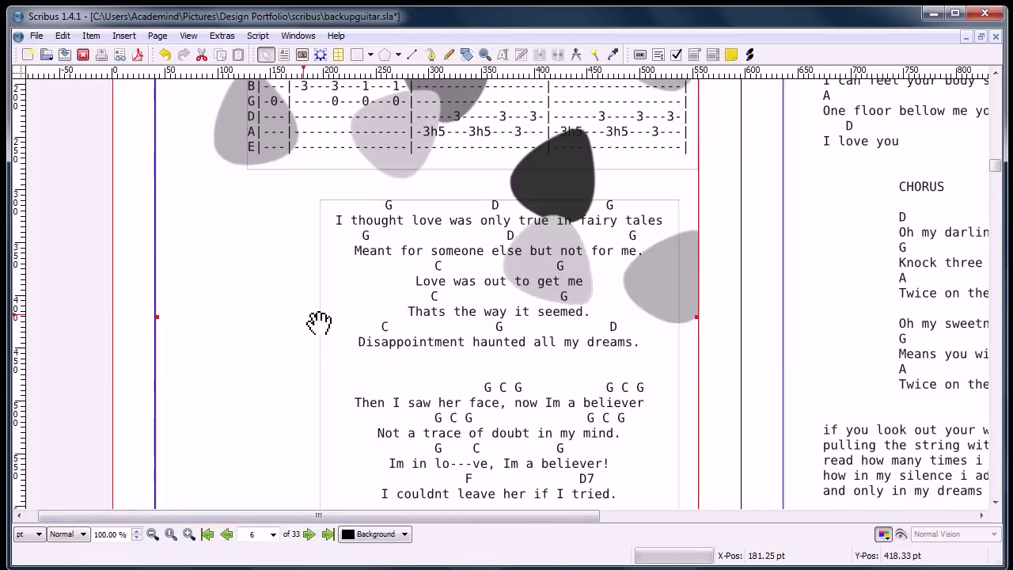
Scroll up past I'M A BELIEVER and select the CAT'S IN THE CRADLE lyrics frame.
{"action": "scroll", "coordinate": [319, 321], "scroll_direction": "up", "scroll_amount": 8}
{"action": "left_click", "coordinate": [269, 348]}
{"action": "scroll", "coordinate": [289, 369], "scroll_direction": "up", "scroll_amount": 20}
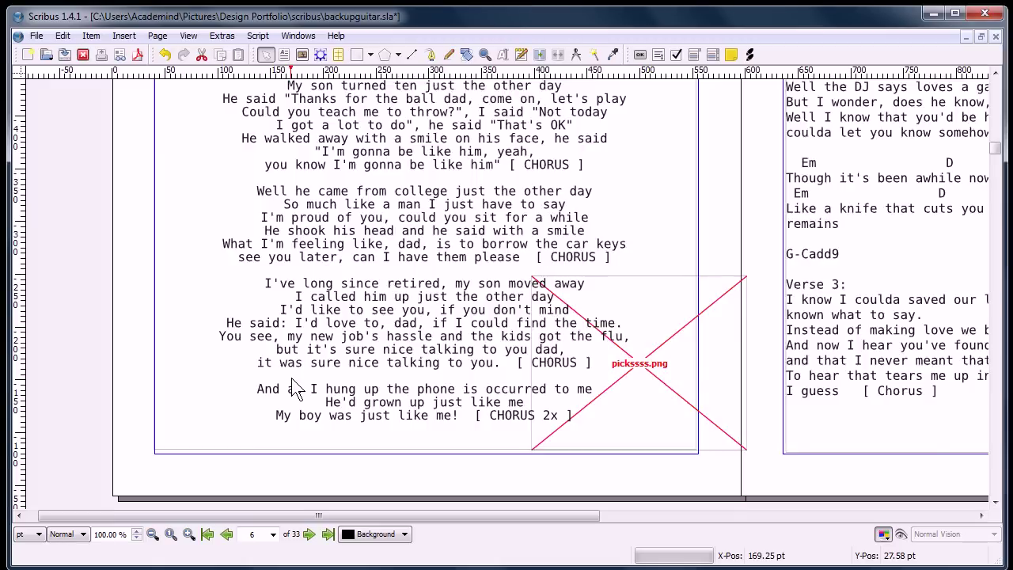
{"action": "left_click", "coordinate": [482, 312]}
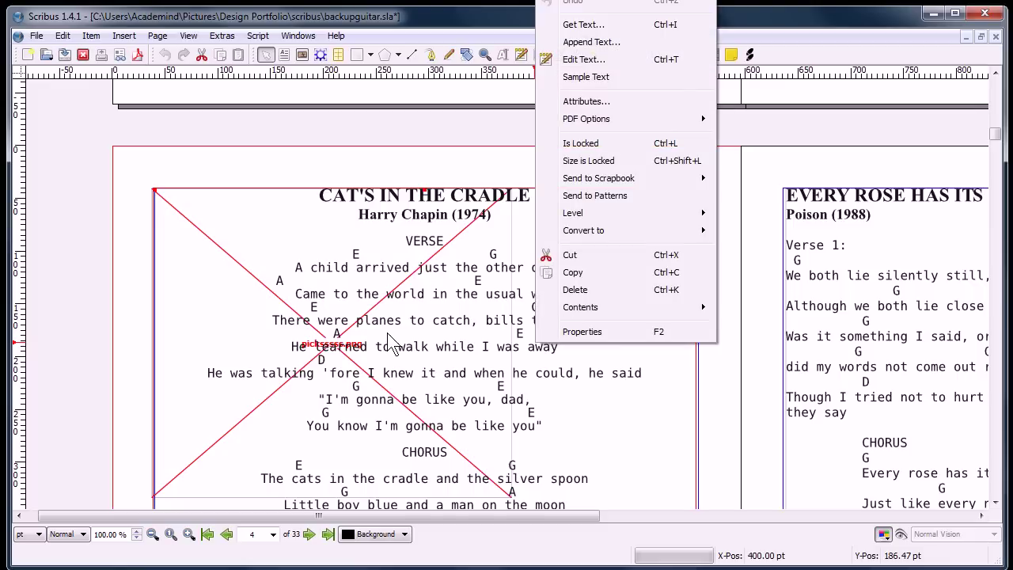
Review the CAT'S IN THE CRADLE lyrics in the Story Editor, then close it.
{"action": "left_click", "coordinate": [583, 61]}
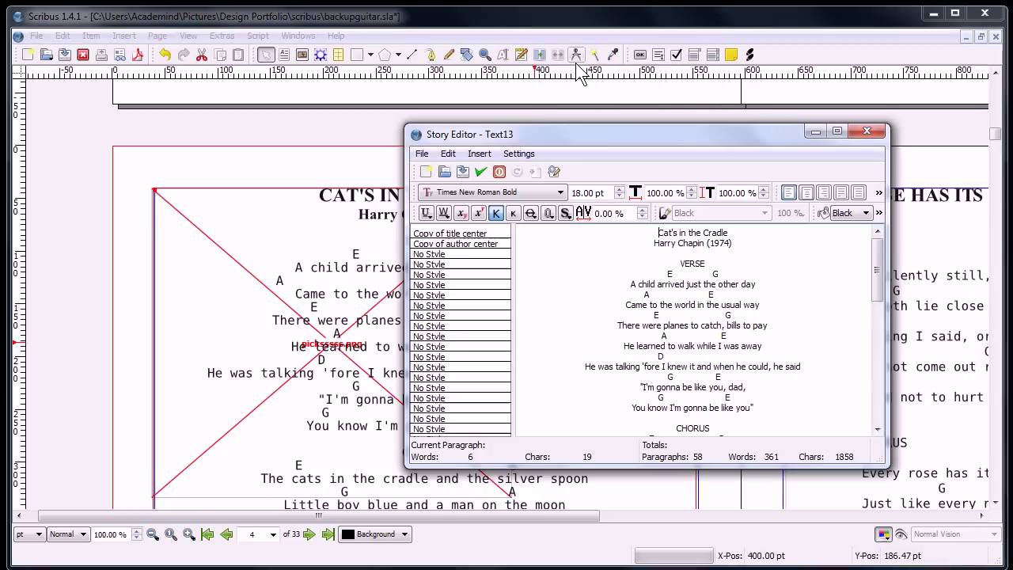
{"action": "double_click", "coordinate": [433, 135]}
{"action": "left_click_drag", "start_coordinate": [664, 4], "coordinate": [776, 147]}
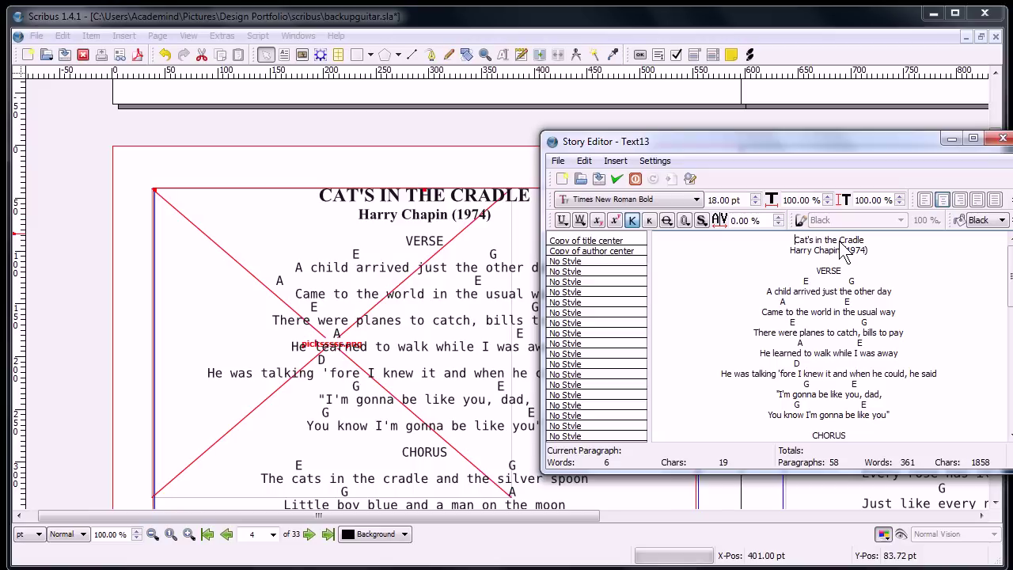
{"action": "left_click", "coordinate": [949, 138]}
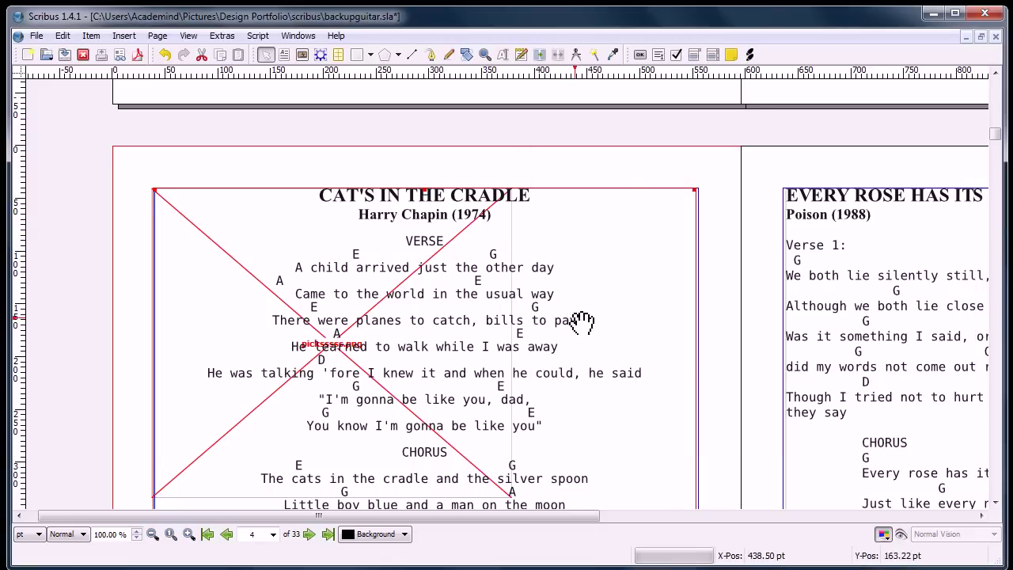
Scroll the songbook briefly, then minimize Scribus to show the app launcher.
{"action": "scroll", "coordinate": [582, 320], "scroll_direction": "up", "scroll_amount": 3}
{"action": "scroll", "coordinate": [573, 313], "scroll_direction": "down", "scroll_amount": 5}
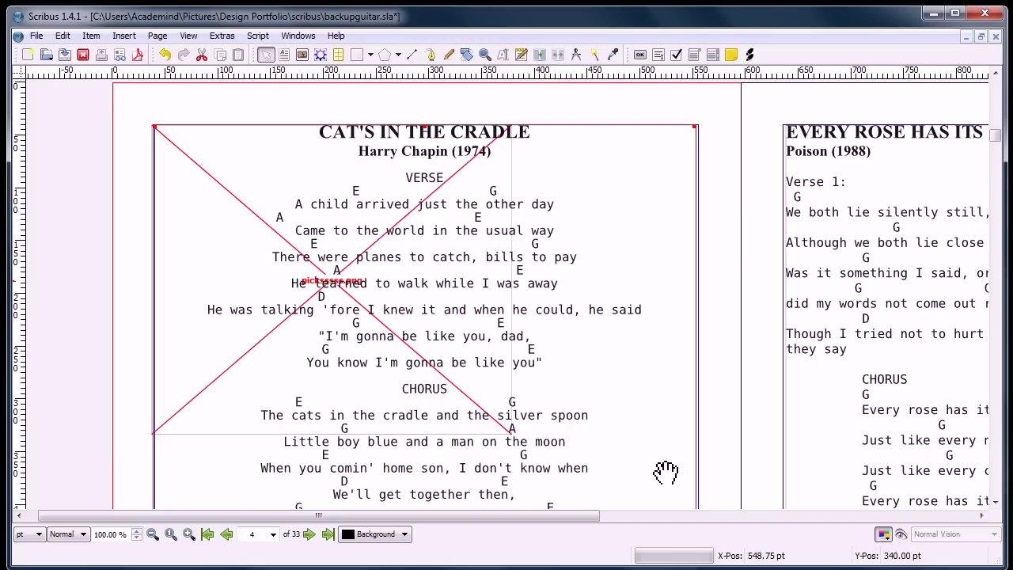
{"action": "left_click_drag", "start_coordinate": [530, 517], "coordinate": [661, 515]}
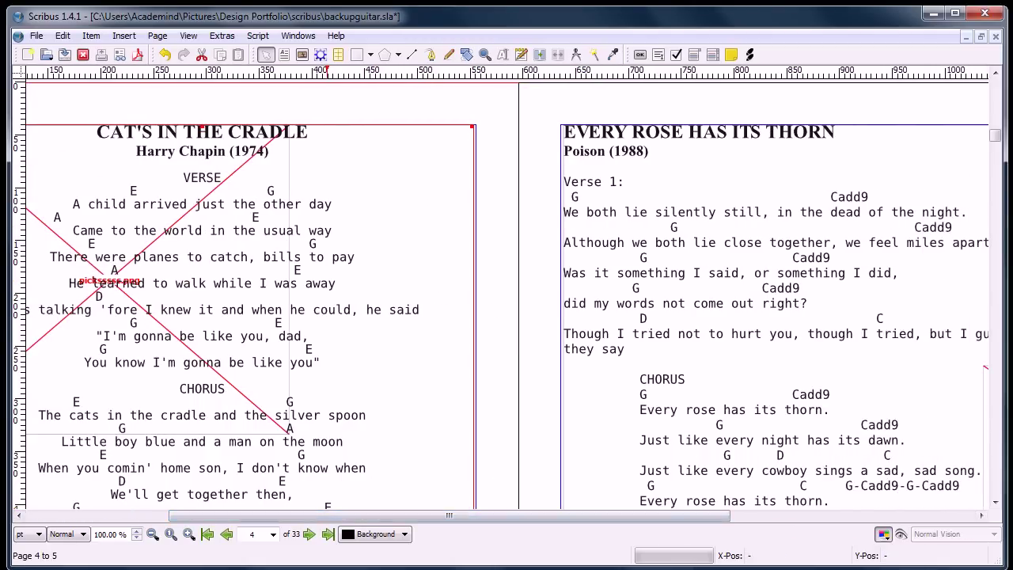
{"action": "left_click", "coordinate": [934, 12]}
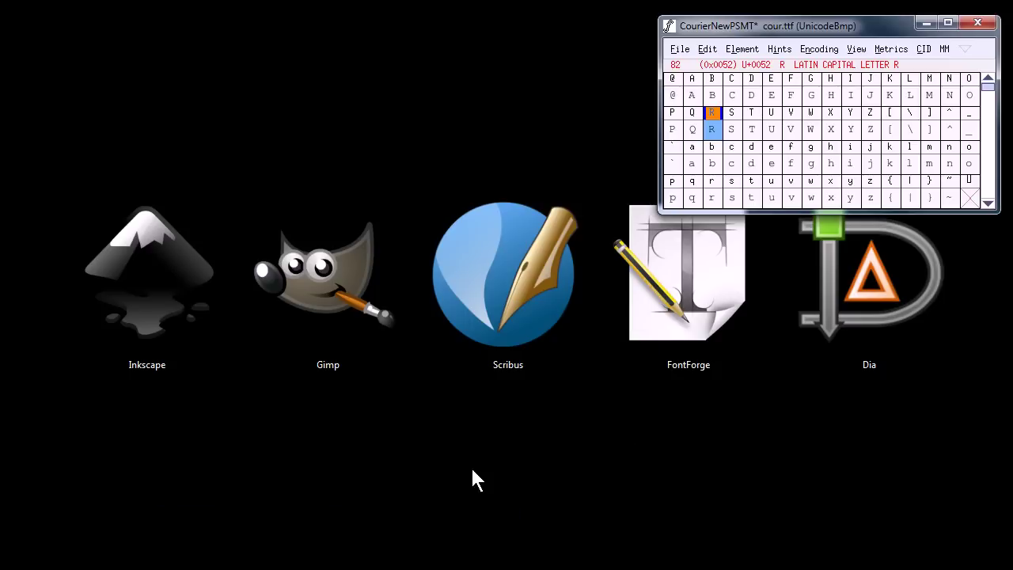
Open the capital R glyph and pull its upper bowl point up-left to reshape the curve.
{"action": "double_click", "coordinate": [710, 131]}
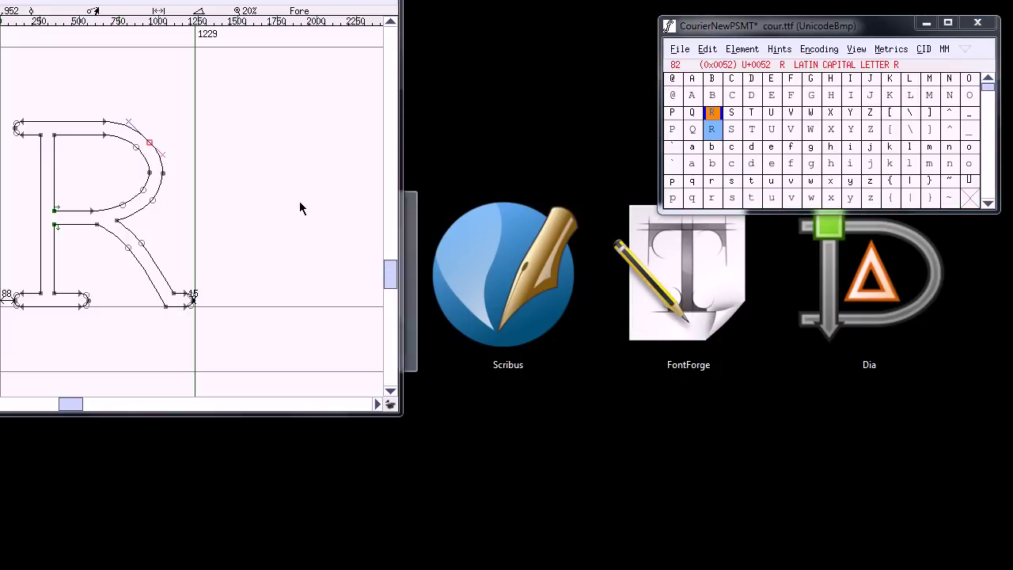
{"action": "left_click_drag", "start_coordinate": [131, 4], "coordinate": [358, 41]}
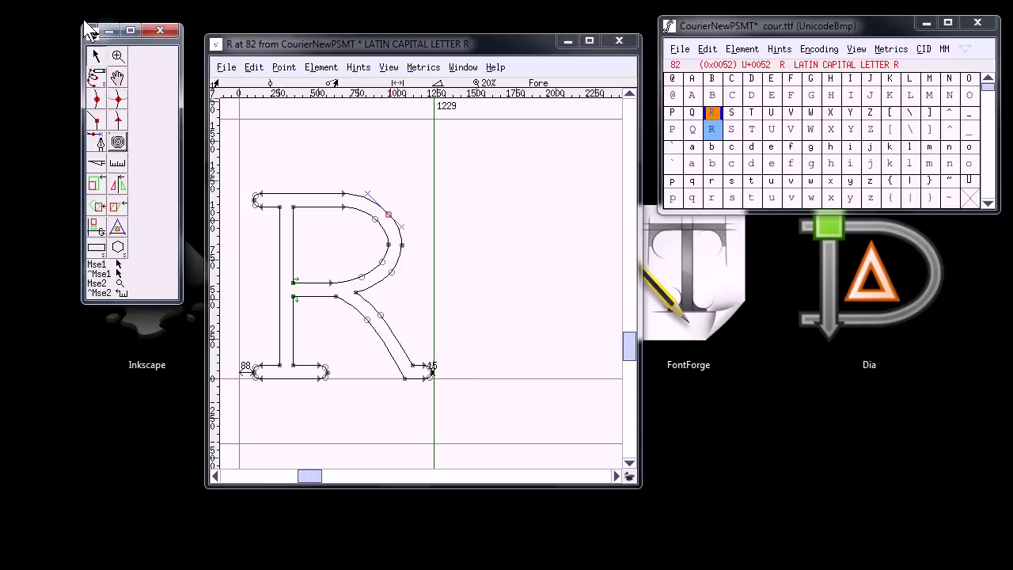
{"action": "left_click_drag", "start_coordinate": [390, 221], "coordinate": [398, 164]}
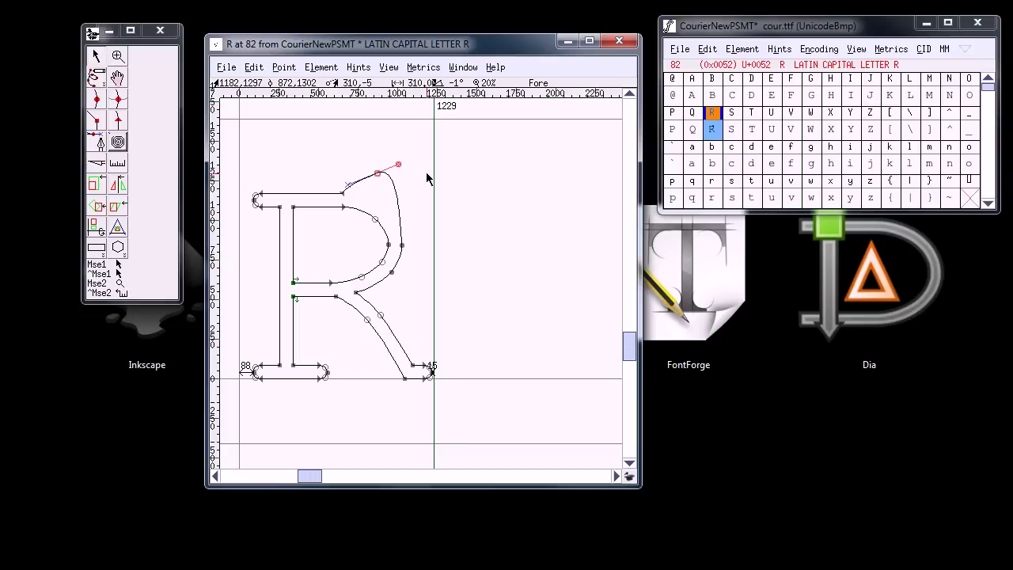
Minimize the R glyph window and the font overview window.
{"action": "left_click", "coordinate": [224, 69]}
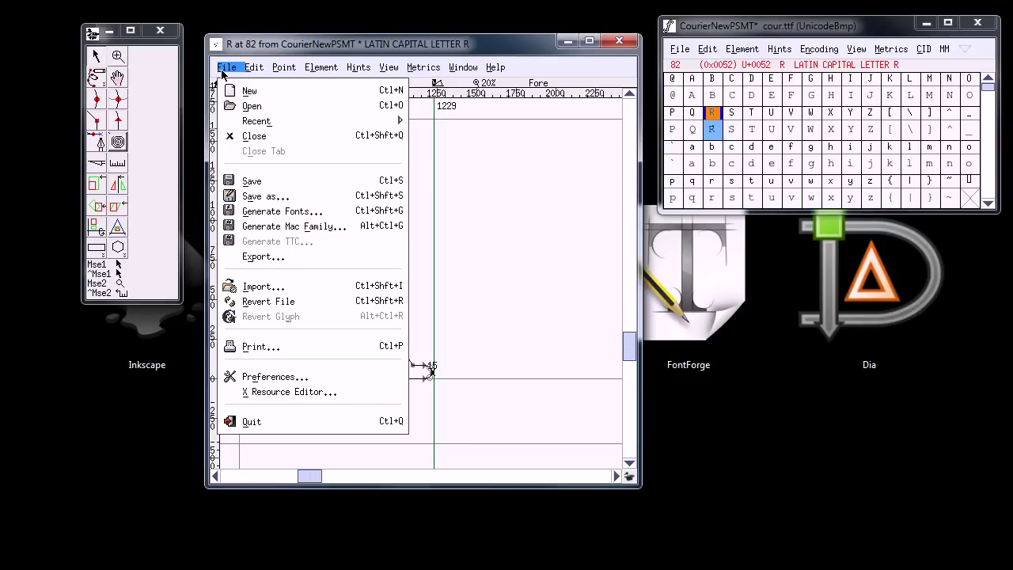
{"action": "left_click", "coordinate": [224, 69]}
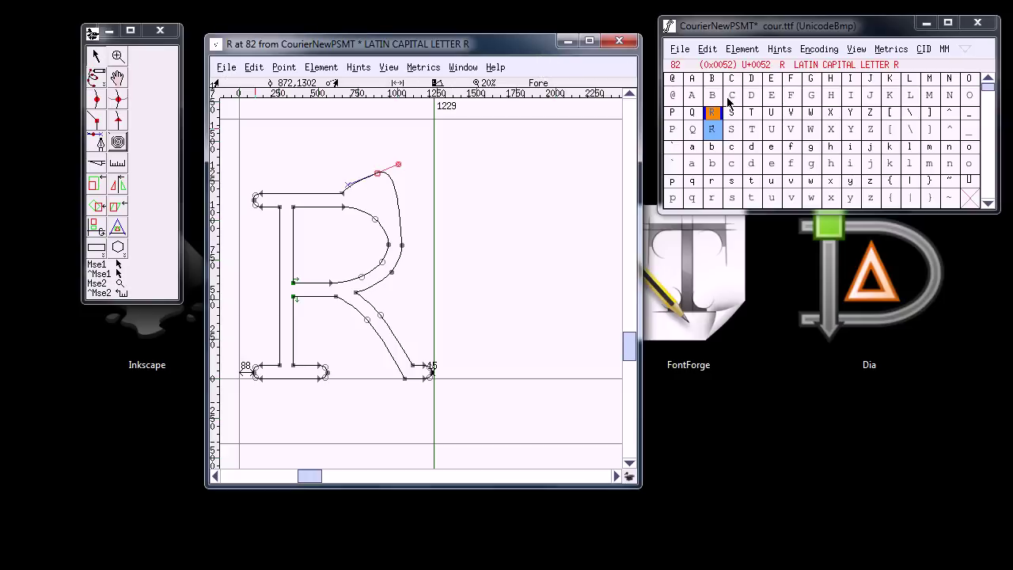
{"action": "left_click", "coordinate": [566, 40]}
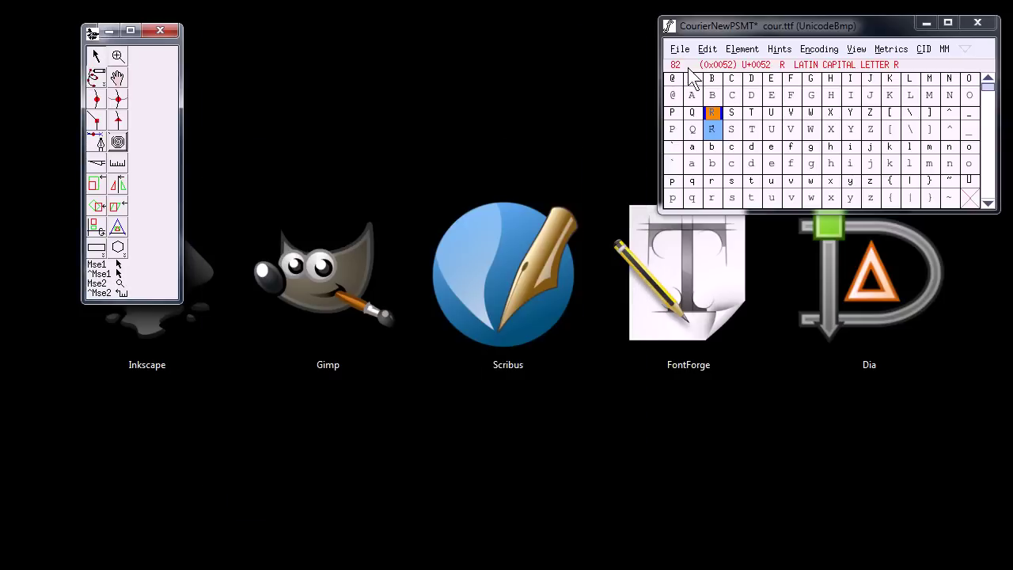
{"action": "left_click", "coordinate": [925, 22]}
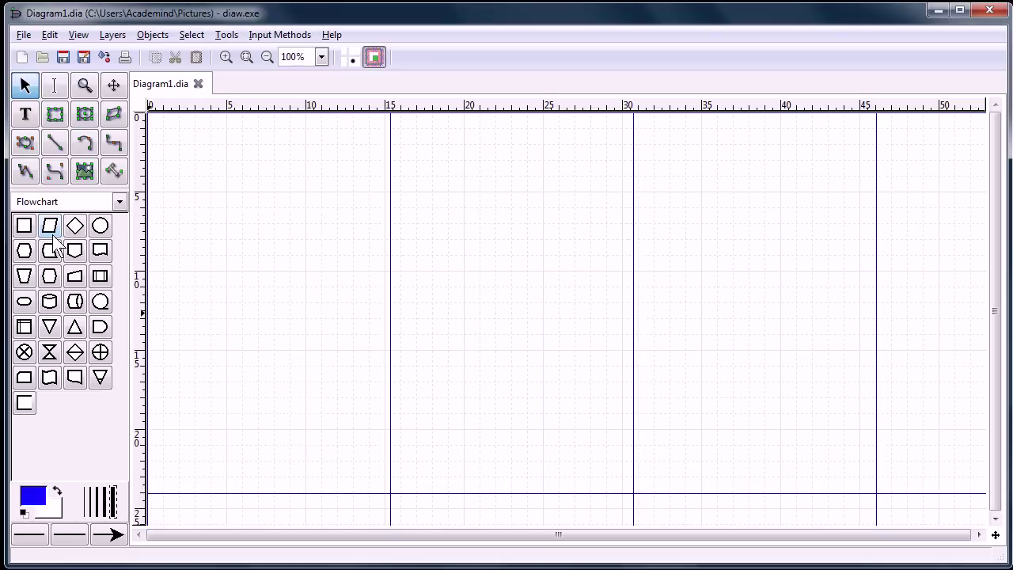
Draw a square flowchart box, a pointed-bottom shape below it and a circle to the upper right.
{"action": "left_click", "coordinate": [24, 228]}
{"action": "left_click_drag", "start_coordinate": [226, 185], "coordinate": [317, 275]}
{"action": "left_click_drag", "start_coordinate": [353, 384], "coordinate": [430, 417]}
{"action": "left_click", "coordinate": [100, 226]}
{"action": "left_click_drag", "start_coordinate": [538, 229], "coordinate": [607, 296]}
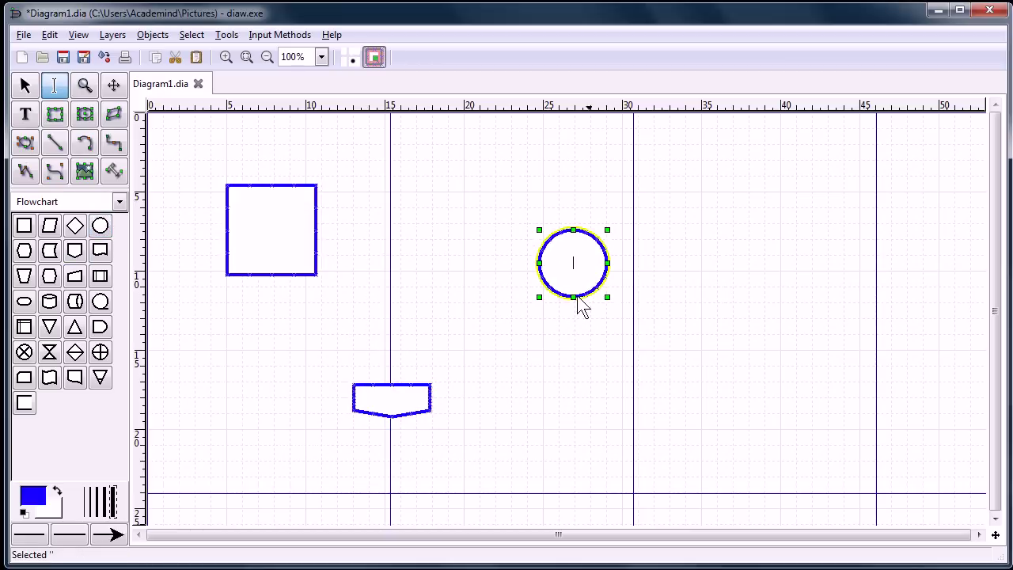
Add a straight arrow below the box and an S-curved arrow beside the bottom shape.
{"action": "left_click", "coordinate": [57, 143]}
{"action": "left_click_drag", "start_coordinate": [280, 300], "coordinate": [332, 353]}
{"action": "left_click", "coordinate": [55, 171]}
{"action": "left_click_drag", "start_coordinate": [454, 400], "coordinate": [517, 319]}
{"action": "left_click_drag", "start_coordinate": [477, 367], "coordinate": [457, 305]}
{"action": "left_click", "coordinate": [318, 342]}
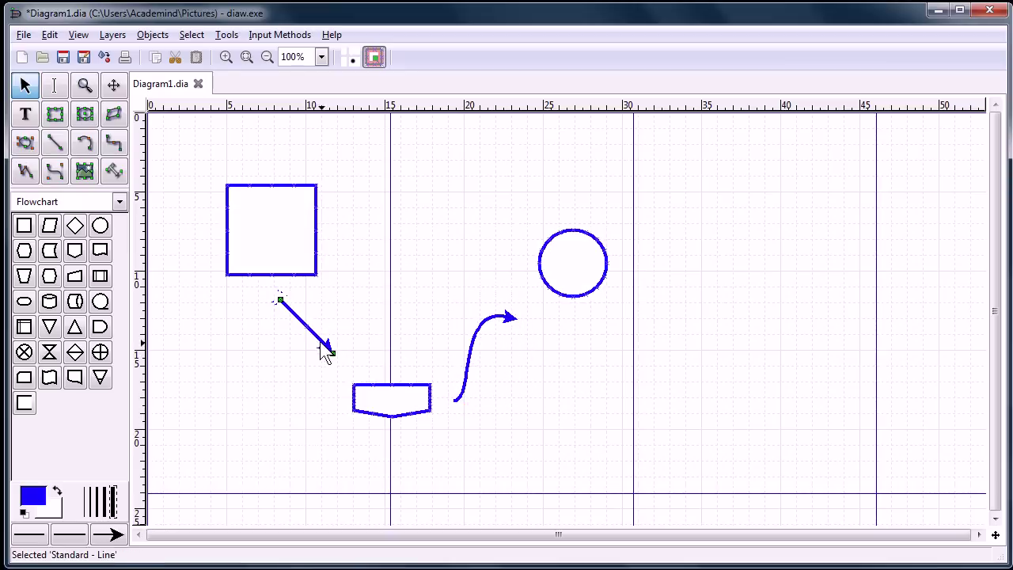
{"action": "left_click_drag", "start_coordinate": [326, 352], "coordinate": [362, 372]}
Label the square box with the text 'hthtdgdk'.
{"action": "left_click", "coordinate": [303, 265]}
{"action": "left_click", "coordinate": [24, 114]}
{"action": "left_click", "coordinate": [261, 255]}
{"action": "type", "text": "hthtdgdk"}
{"action": "left_click", "coordinate": [333, 233]}
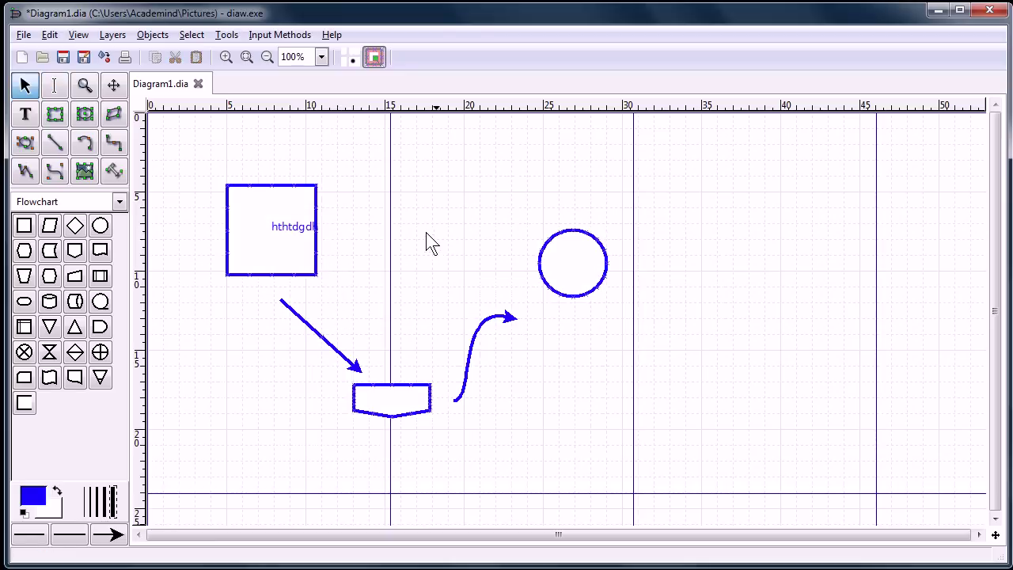
From the Electric sheet, place a switch symbol above the circle and enlarge it.
{"action": "left_click", "coordinate": [119, 201]}
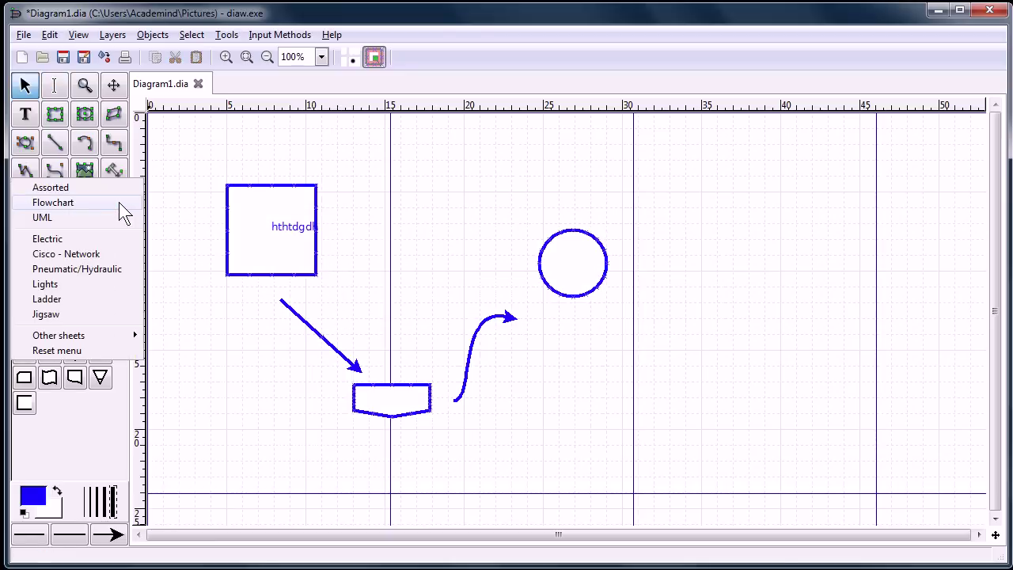
{"action": "left_click", "coordinate": [45, 244]}
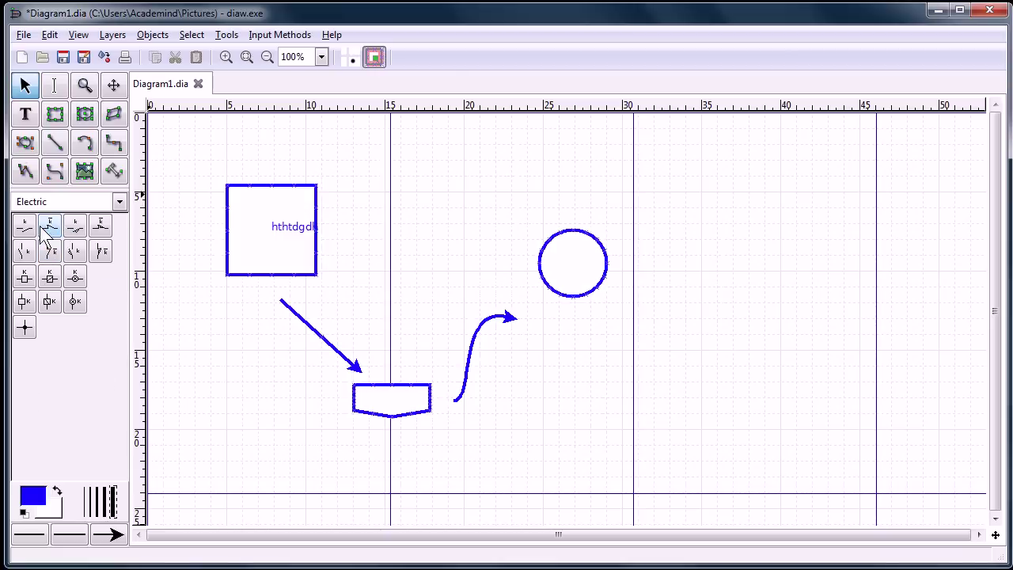
{"action": "left_click", "coordinate": [382, 174]}
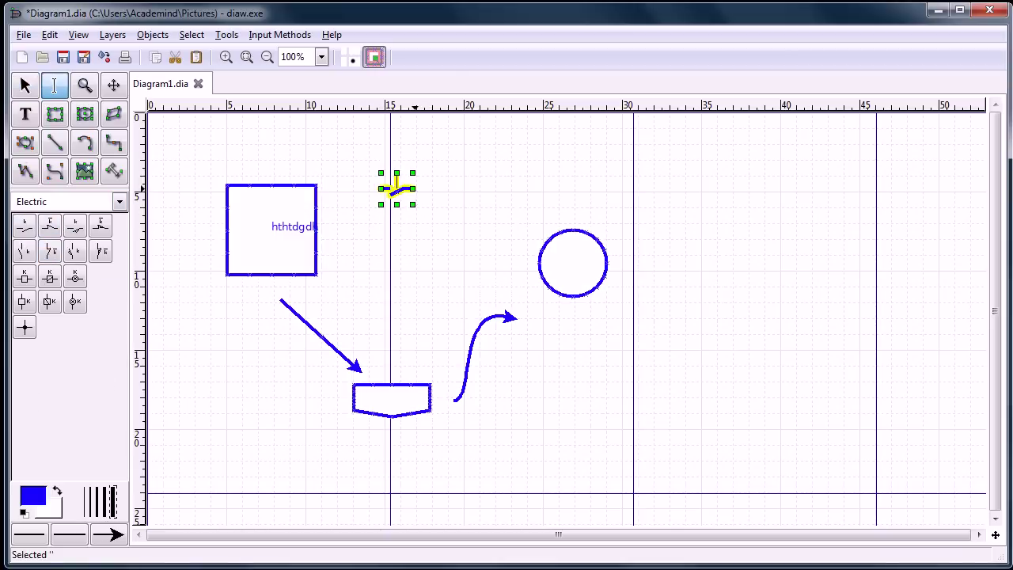
{"action": "left_click", "coordinate": [433, 203]}
{"action": "left_click", "coordinate": [408, 192]}
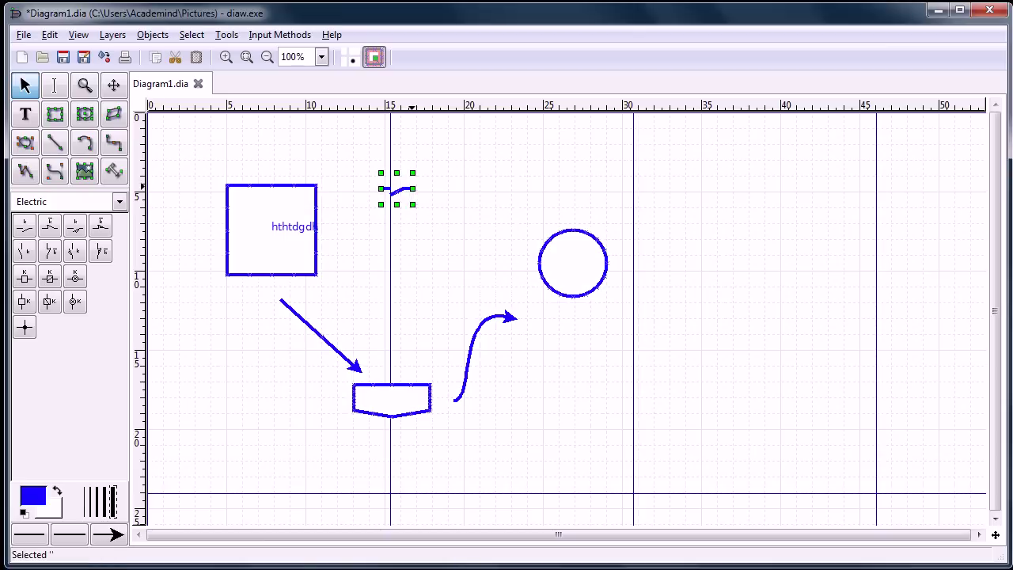
{"action": "left_click_drag", "start_coordinate": [412, 204], "coordinate": [461, 220]}
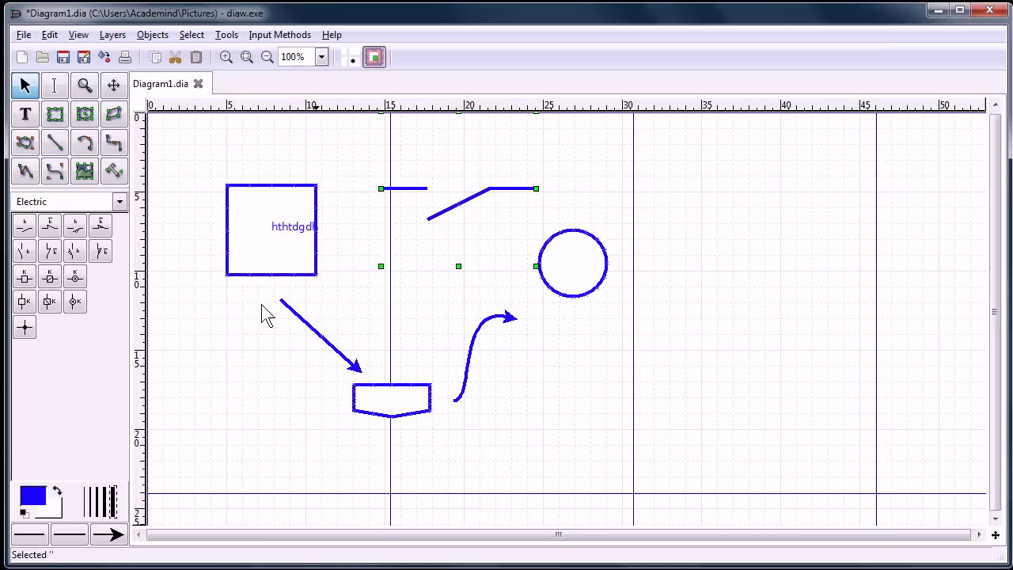
Place a small relay symbol beside the curved arrow.
{"action": "left_click", "coordinate": [50, 276]}
{"action": "left_click", "coordinate": [422, 301]}
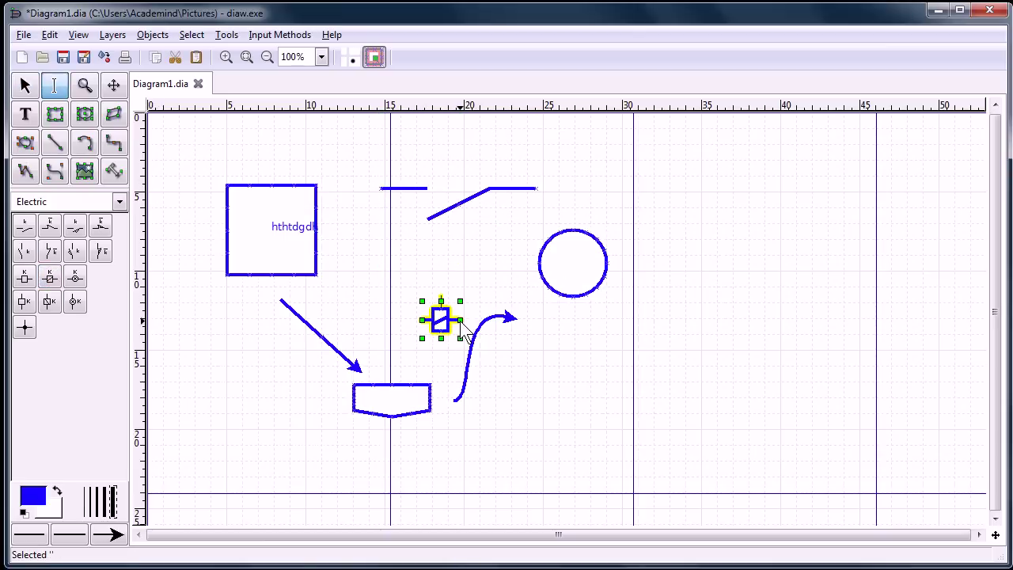
{"action": "left_click", "coordinate": [418, 314]}
{"action": "left_click", "coordinate": [121, 203]}
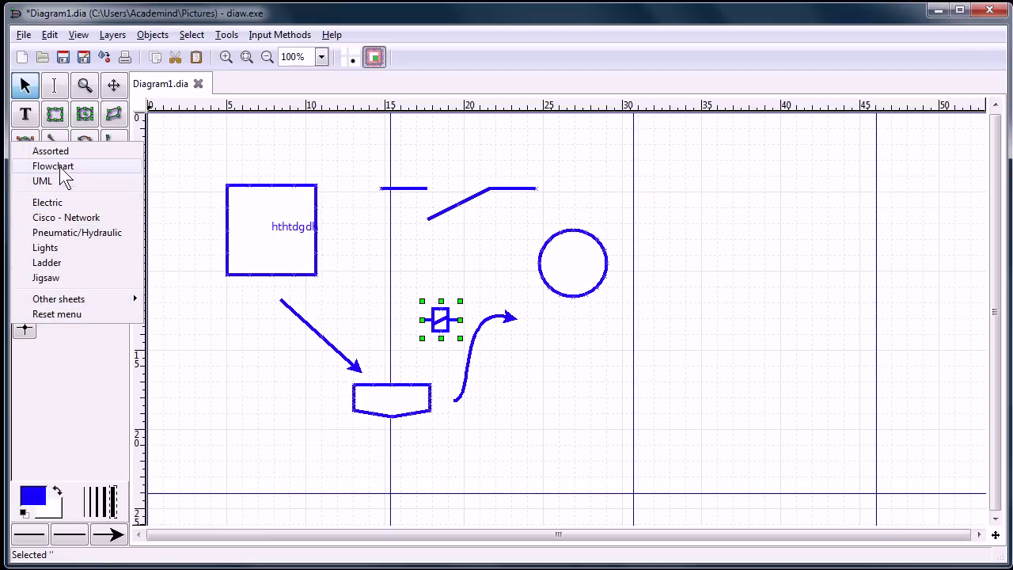
Switch Dia's shape sheet to Cisco - Network.
{"action": "left_click", "coordinate": [192, 192]}
{"action": "left_click", "coordinate": [119, 204]}
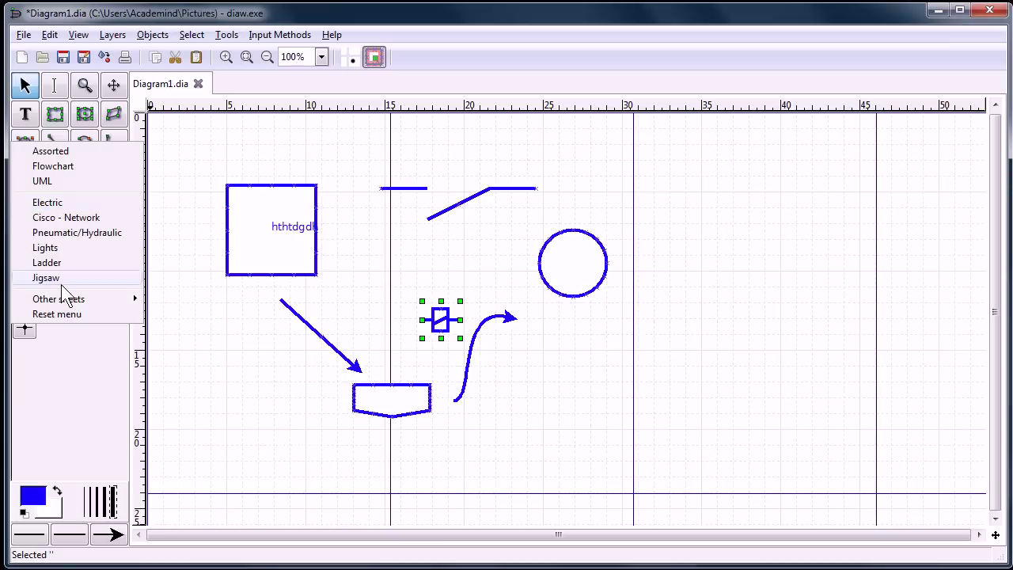
{"action": "mouse_move", "coordinate": [63, 299]}
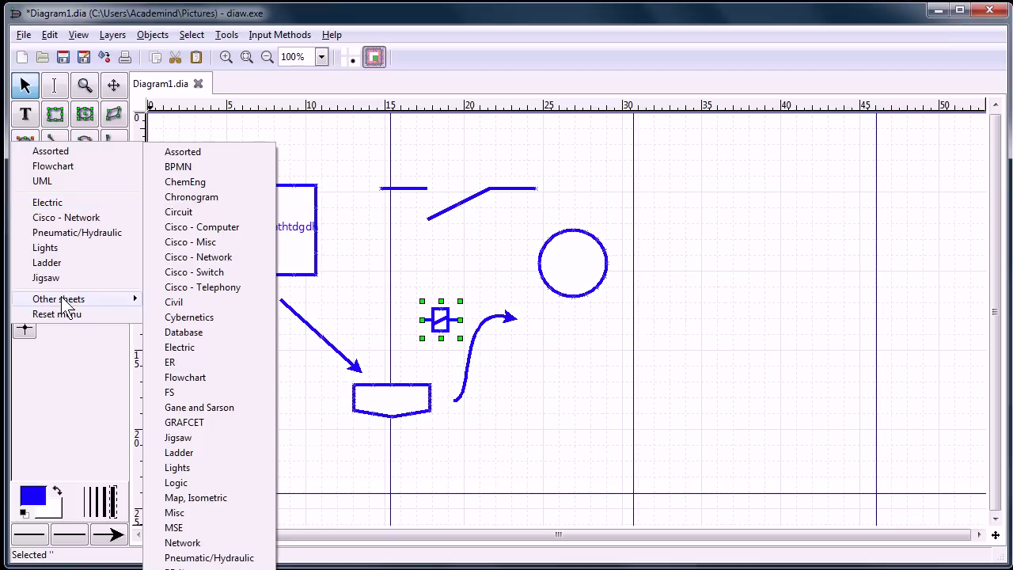
{"action": "left_click", "coordinate": [194, 257]}
Place a Cisco Terminal Server shape on the canvas.
{"action": "left_click", "coordinate": [49, 251]}
{"action": "left_click", "coordinate": [671, 311]}
{"action": "left_click", "coordinate": [99, 249]}
{"action": "left_click", "coordinate": [475, 354]}
Place the Cisco IP shape and drag it larger.
{"action": "left_click", "coordinate": [99, 225]}
{"action": "left_click", "coordinate": [715, 410]}
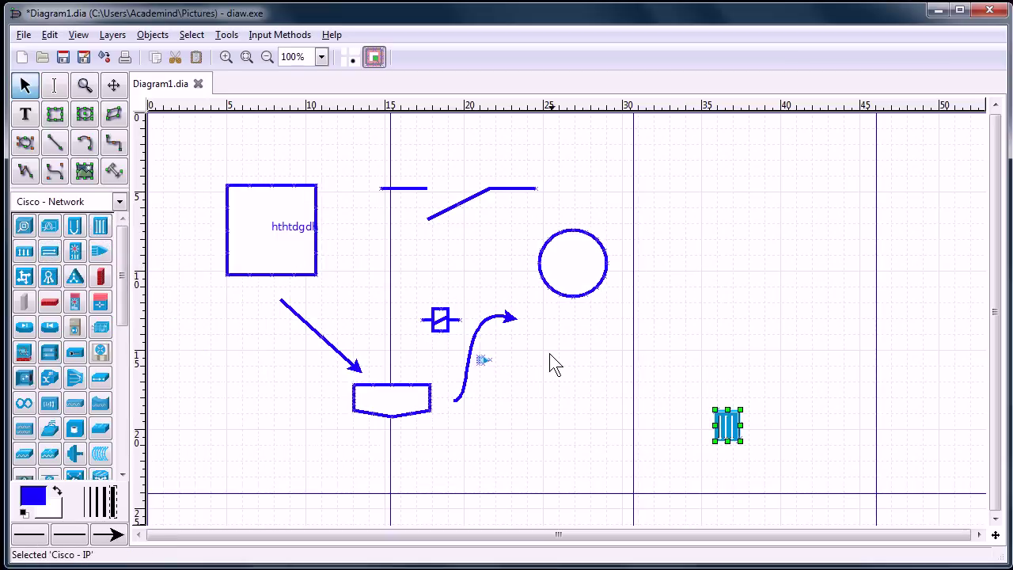
{"action": "left_click_drag", "start_coordinate": [715, 412], "coordinate": [520, 272]}
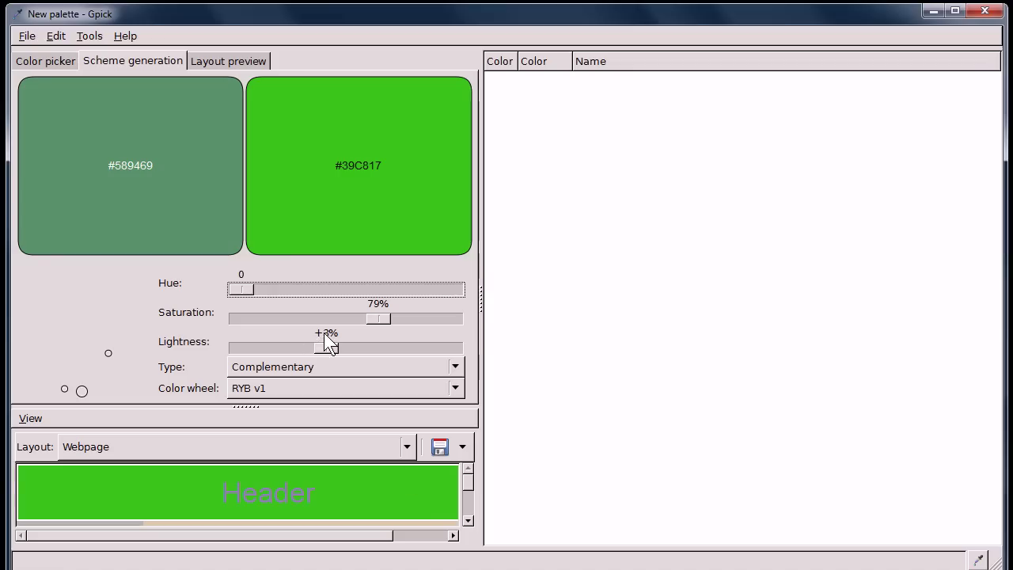
Set the scheme type to Neutral with hue 244.
{"action": "left_click", "coordinate": [253, 289]}
{"action": "left_click_drag", "start_coordinate": [253, 288], "coordinate": [300, 289]}
{"action": "left_click", "coordinate": [311, 367]}
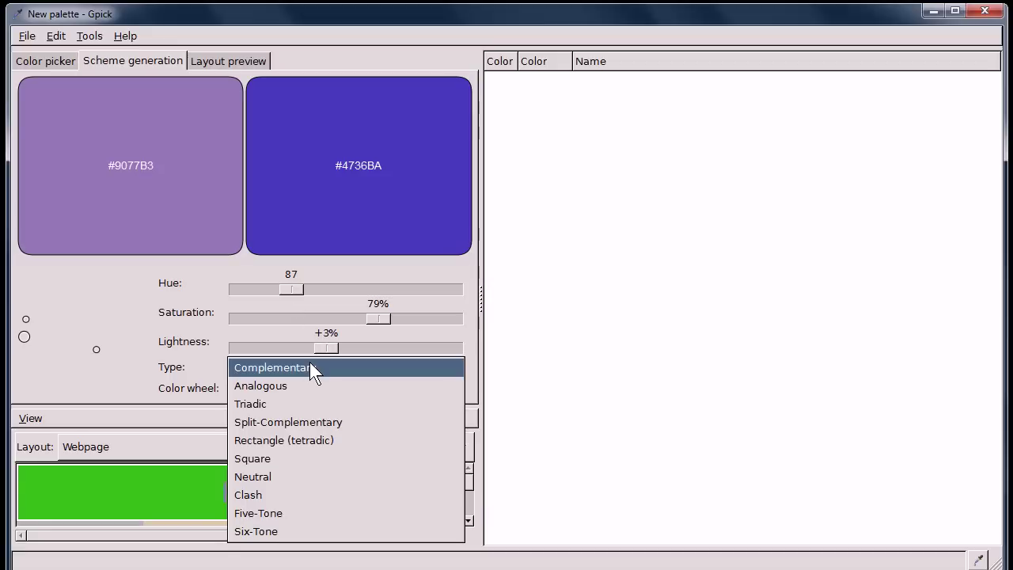
{"action": "left_click", "coordinate": [260, 475]}
{"action": "left_click", "coordinate": [290, 289]}
{"action": "left_click_drag", "start_coordinate": [290, 286], "coordinate": [381, 287]}
Add #5230BB, winter hazel #E0C28B and Medium Violet Red #AE199A to the palette.
{"action": "double_click", "coordinate": [161, 164]}
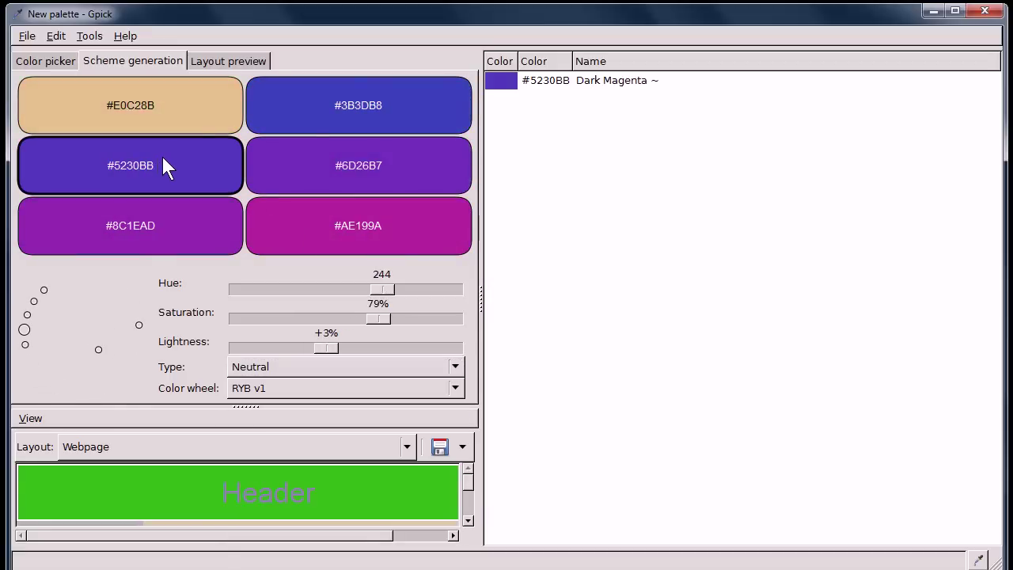
{"action": "double_click", "coordinate": [190, 122]}
{"action": "double_click", "coordinate": [288, 214]}
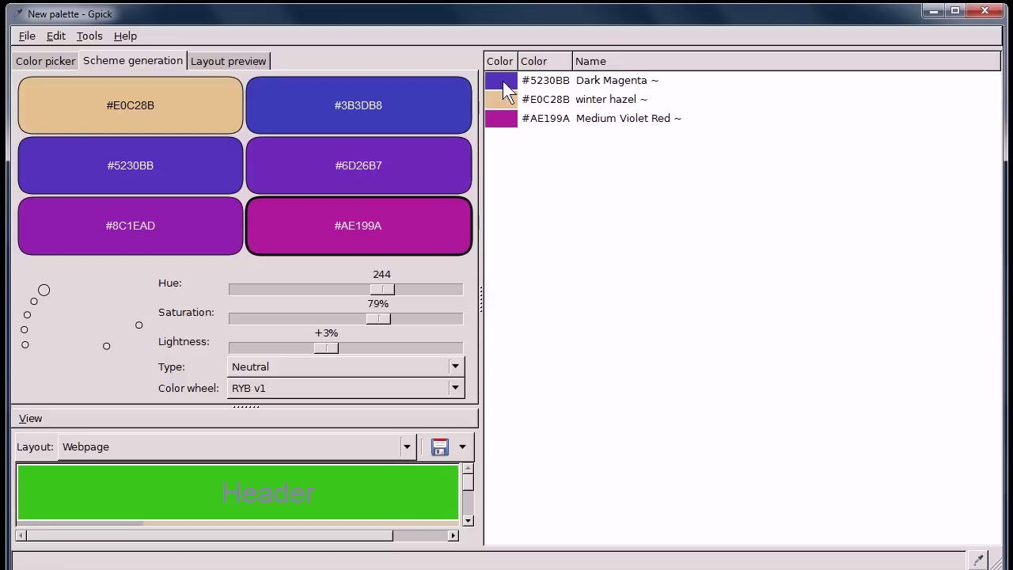
Switch to the Six-Tone scheme and add Crimson #E63129 to the palette.
{"action": "left_click", "coordinate": [265, 366]}
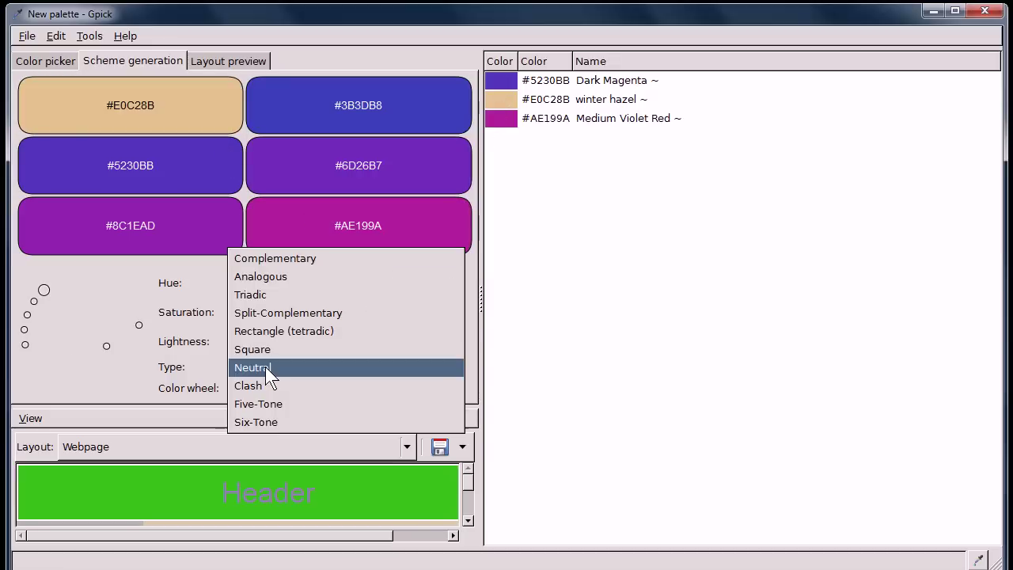
{"action": "left_click", "coordinate": [264, 424]}
{"action": "double_click", "coordinate": [162, 156]}
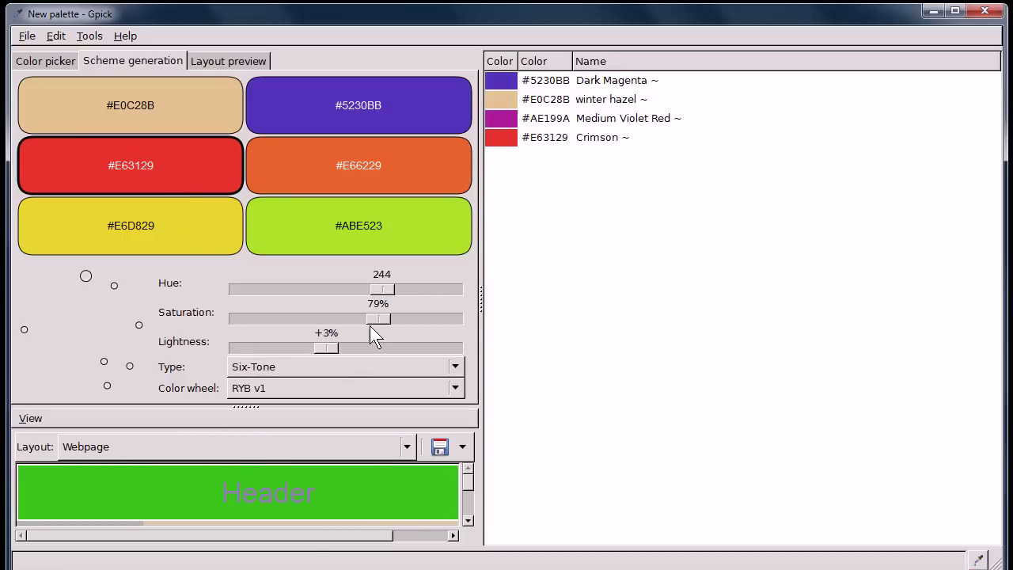
Shift hue to 94, lighten, set saturation 80%, and add azalea and Plum.
{"action": "left_click_drag", "start_coordinate": [387, 287], "coordinate": [298, 288]}
{"action": "left_click_drag", "start_coordinate": [368, 317], "coordinate": [256, 318]}
{"action": "left_click_drag", "start_coordinate": [329, 347], "coordinate": [380, 348]}
{"action": "left_click_drag", "start_coordinate": [262, 318], "coordinate": [381, 318]}
{"action": "double_click", "coordinate": [380, 219]}
{"action": "double_click", "coordinate": [196, 213]}
Apply #92A9E7 and #F8C1BF to the Webpage layout preview and show it.
{"action": "left_click_drag", "start_coordinate": [281, 179], "coordinate": [218, 497]}
{"action": "left_click_drag", "start_coordinate": [314, 231], "coordinate": [182, 504]}
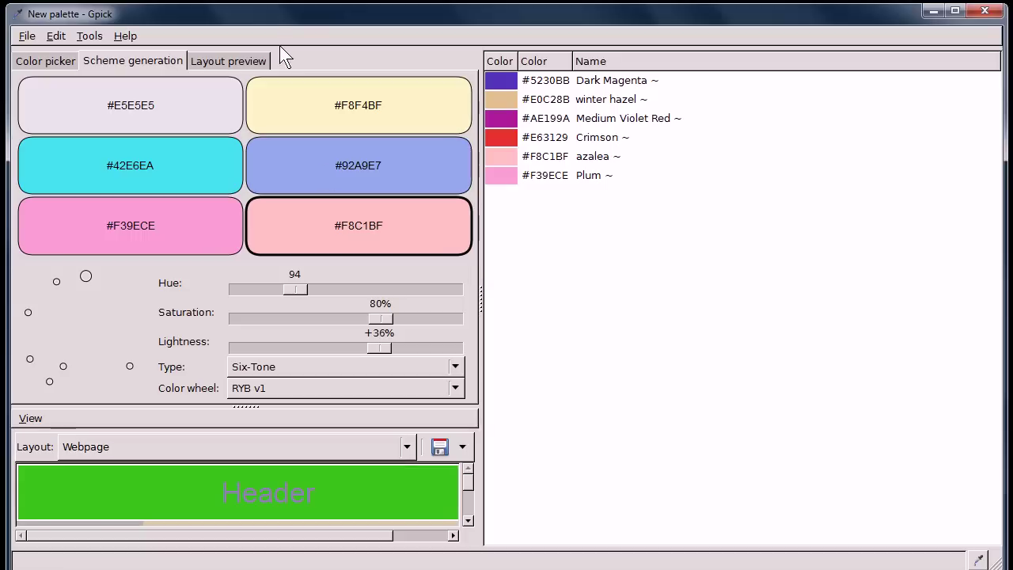
{"action": "left_click", "coordinate": [236, 60]}
Apply winter hazel to the preview, switch to the Menu layout, then return to the colour picker.
{"action": "left_click_drag", "start_coordinate": [544, 98], "coordinate": [189, 158]}
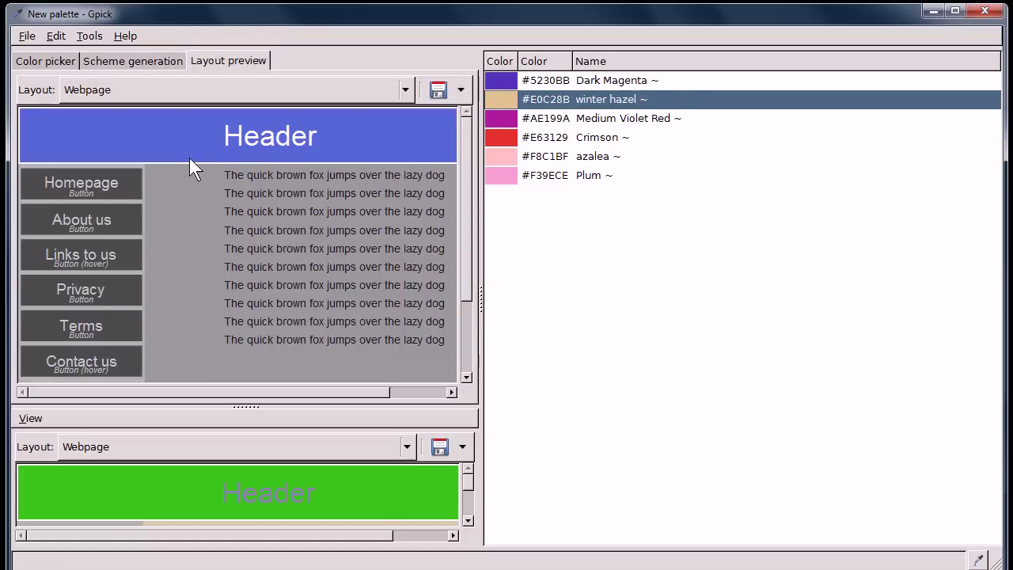
{"action": "left_click", "coordinate": [103, 89]}
{"action": "left_click", "coordinate": [35, 91]}
{"action": "left_click", "coordinate": [88, 86]}
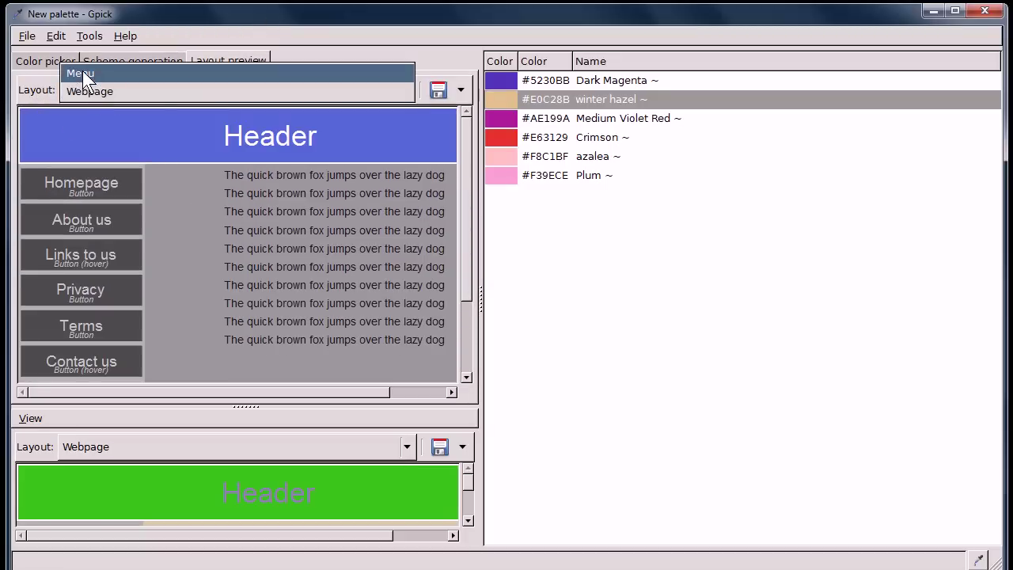
{"action": "left_click", "coordinate": [82, 72]}
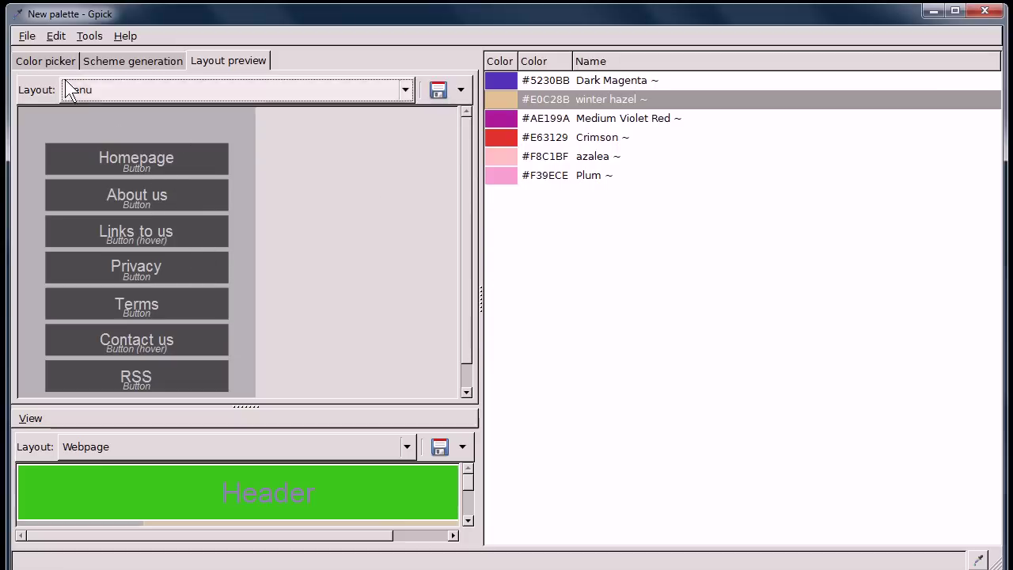
{"action": "left_click", "coordinate": [45, 61]}
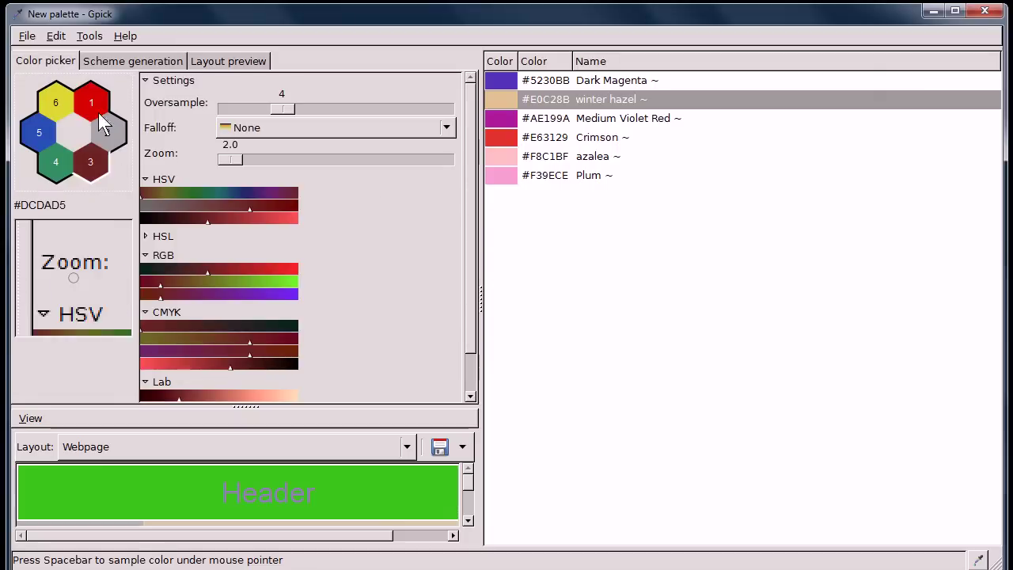
{"action": "left_click", "coordinate": [933, 11]}
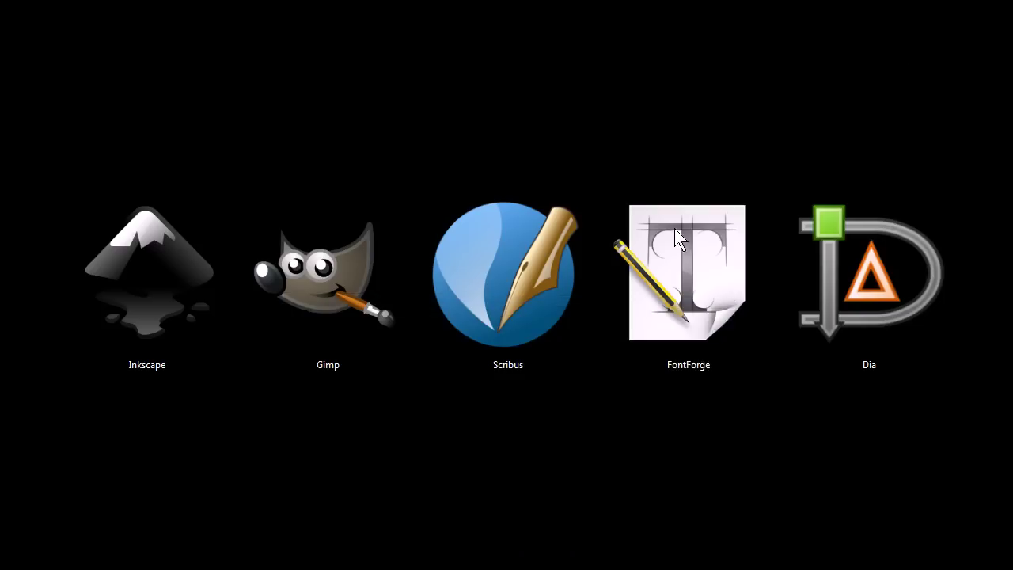